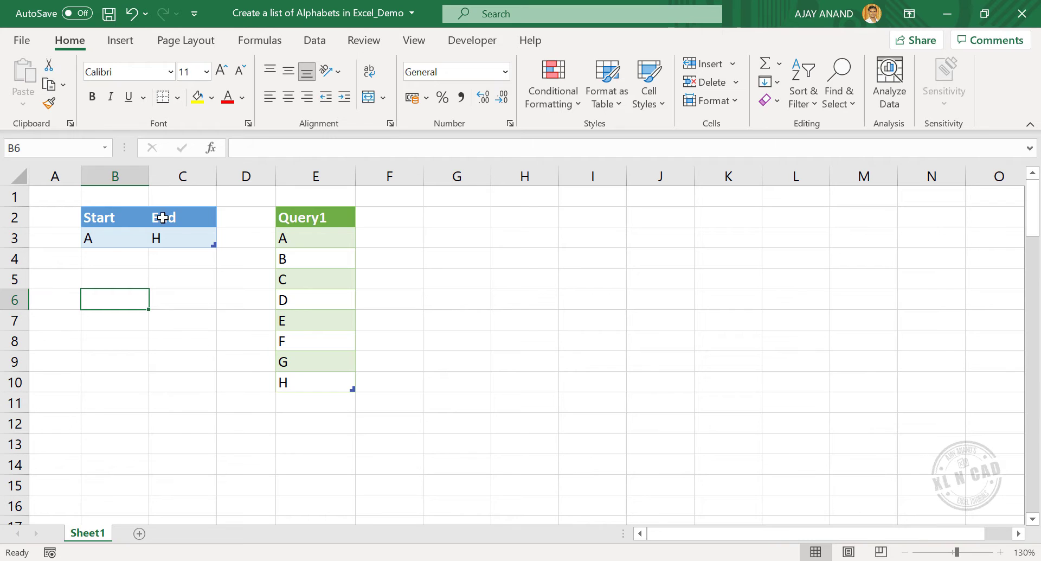
- Set Start to C and End to M, then refresh Query1
{"action": "left_click", "coordinate": [109, 241]}
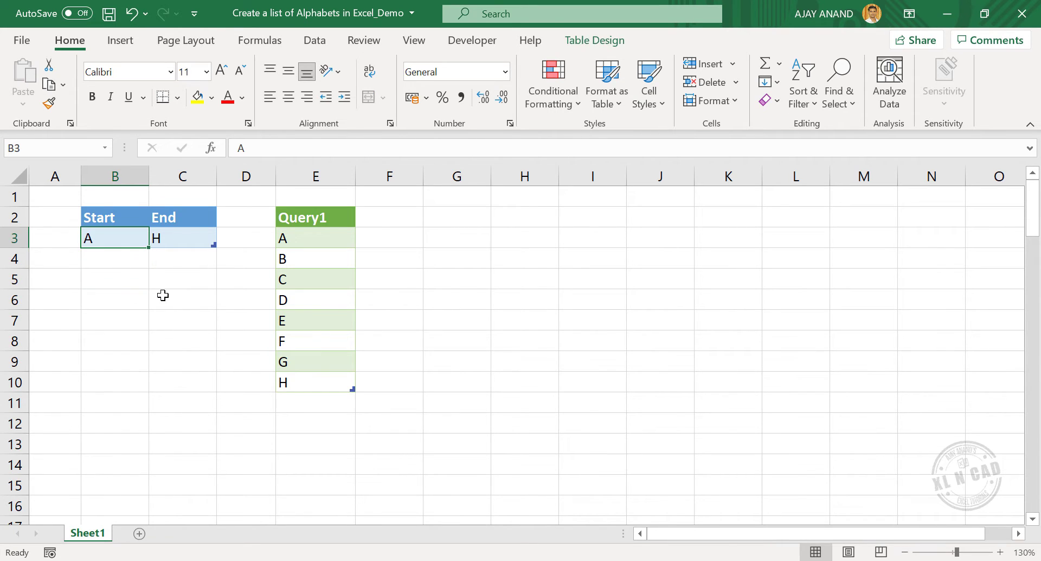
{"action": "type", "text": "C"}
{"action": "key", "text": "Tab"}
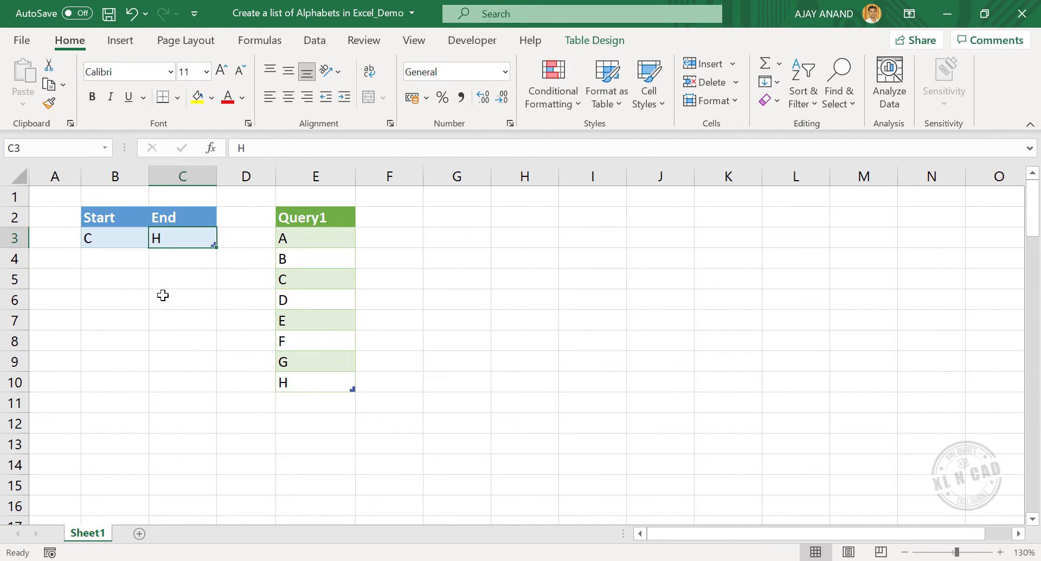
{"action": "type", "text": "M"}
{"action": "key", "text": "Return"}
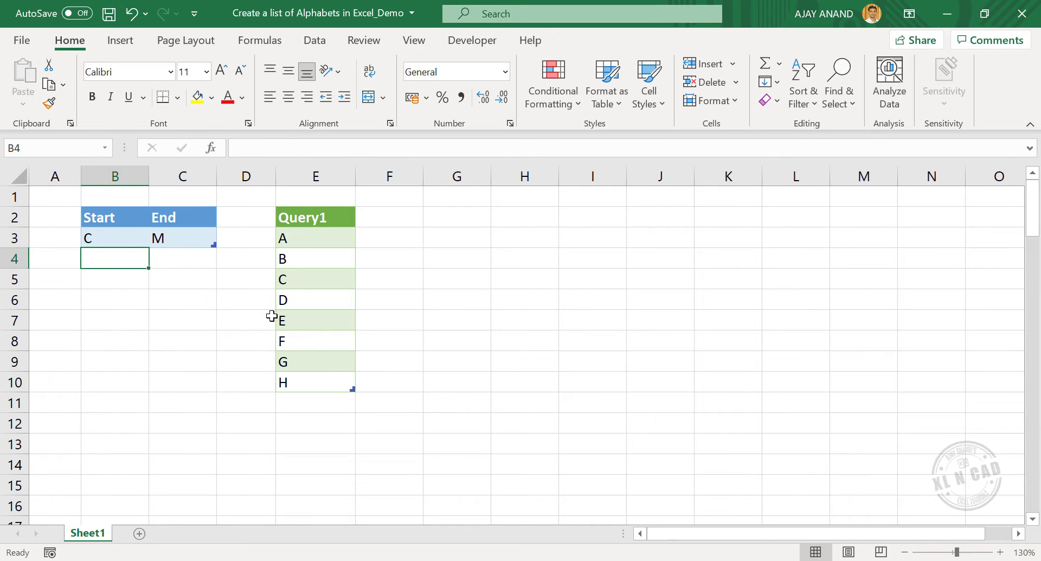
{"action": "right_click", "coordinate": [333, 281]}
{"action": "left_click", "coordinate": [398, 165]}
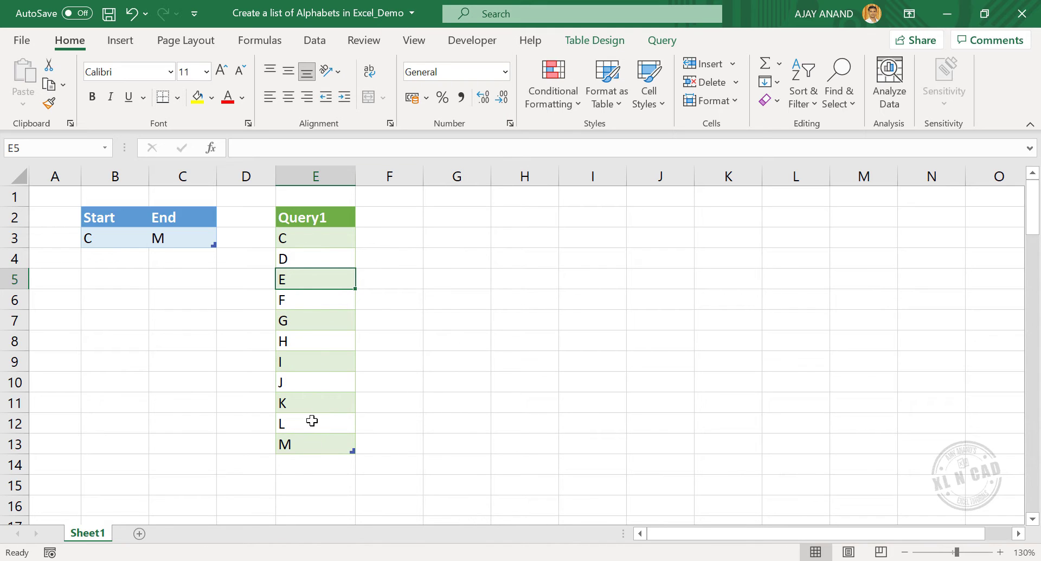
- Change the letters to I and Q and refresh Query1 to list I through Q
{"action": "left_click", "coordinate": [114, 239]}
{"action": "type", "text": "I"}
{"action": "key", "text": "Tab"}
{"action": "type", "text": "Q"}
{"action": "key", "text": "Return"}
{"action": "right_click", "coordinate": [336, 260]}
{"action": "left_click", "coordinate": [446, 219]}
- Set lowercase letters b and y, refresh Query1, and scroll through the resulting list
{"action": "left_click", "coordinate": [118, 241]}
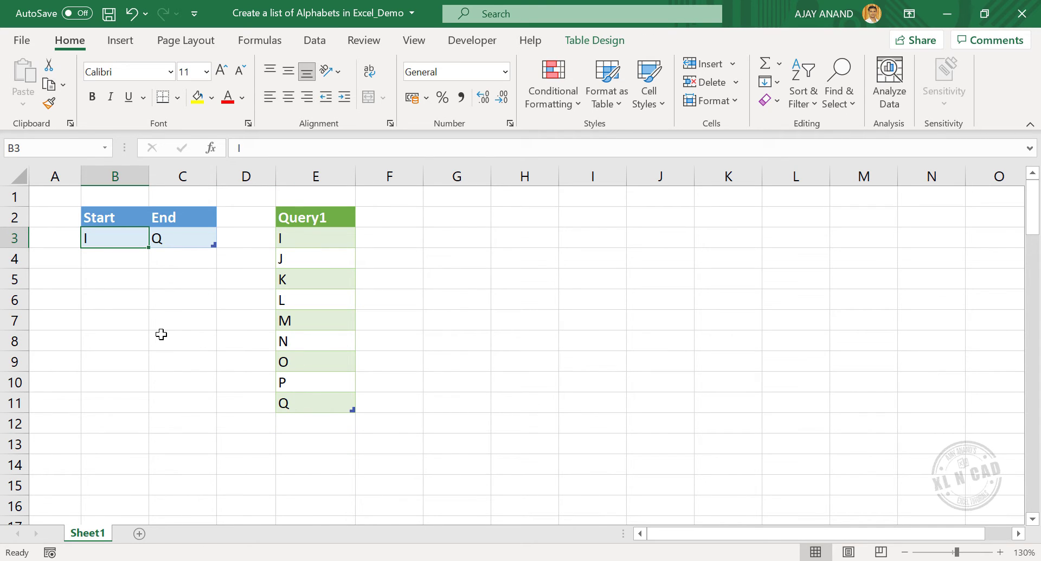
{"action": "type", "text": "b"}
{"action": "key", "text": "Tab"}
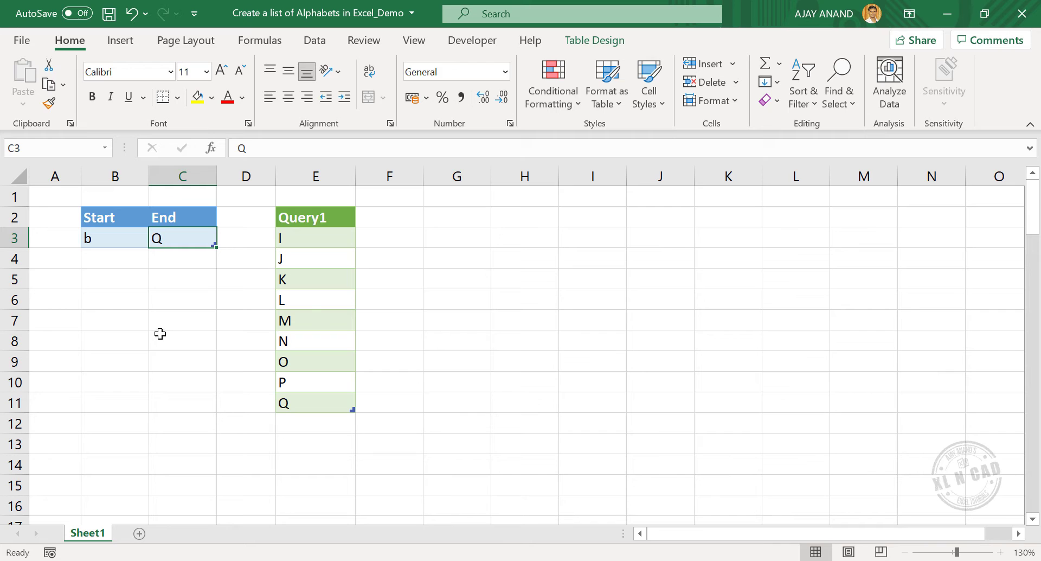
{"action": "type", "text": "y"}
{"action": "key", "text": "Return"}
{"action": "right_click", "coordinate": [330, 265]}
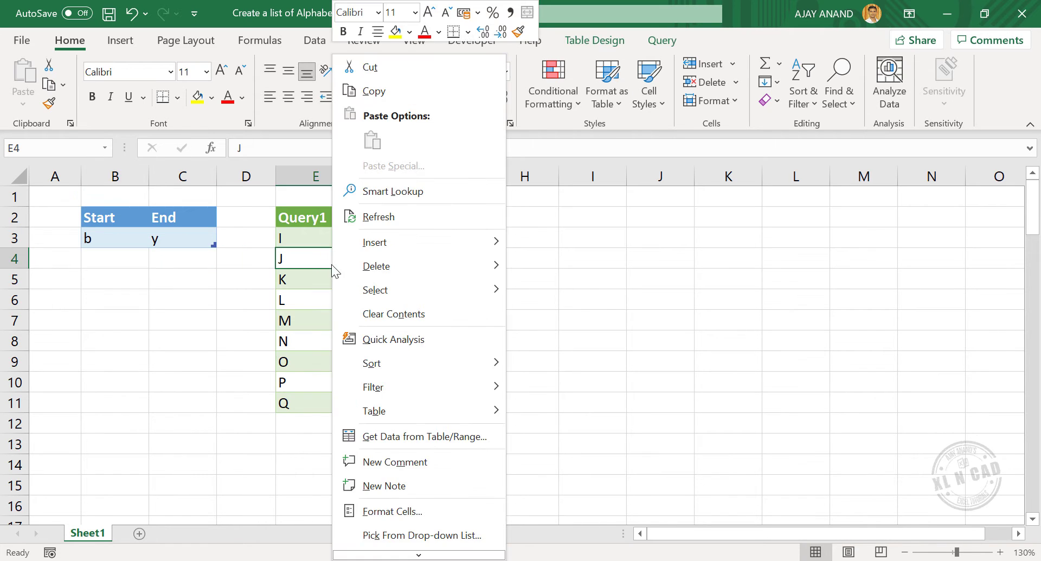
{"action": "left_click", "coordinate": [398, 217]}
{"action": "scroll", "coordinate": [303, 235], "scroll_direction": "down", "scroll_amount": 1}
{"action": "scroll", "coordinate": [302, 305], "scroll_direction": "down", "scroll_amount": 3}
{"action": "scroll", "coordinate": [312, 391], "scroll_direction": "down", "scroll_amount": 1}
{"action": "scroll", "coordinate": [312, 421], "scroll_direction": "up", "scroll_amount": 5}
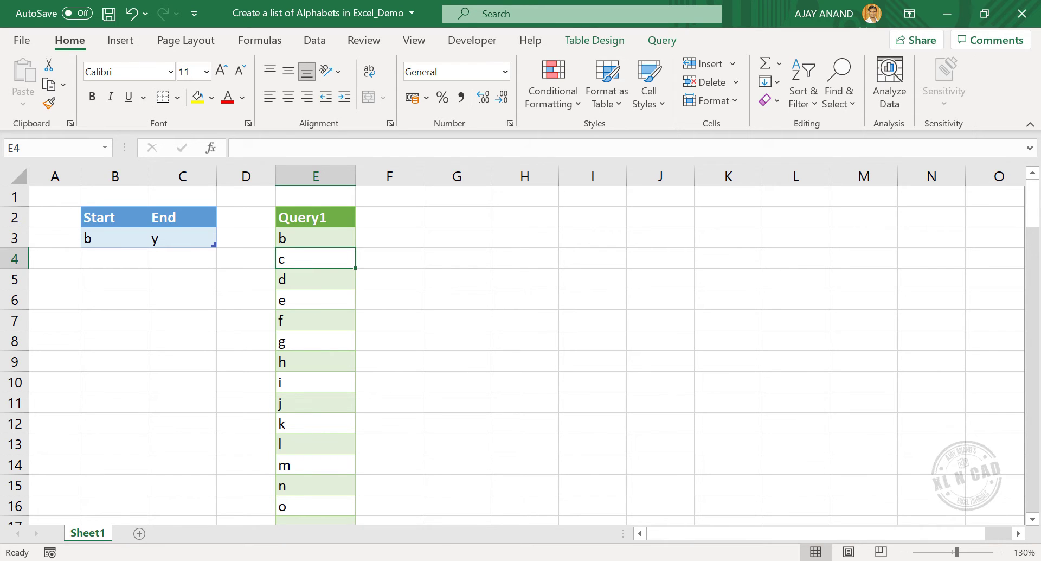
- In the blank alphabets workbook, enter the headings Start and End in B3:C3
{"action": "left_click", "coordinate": [301, 488]}
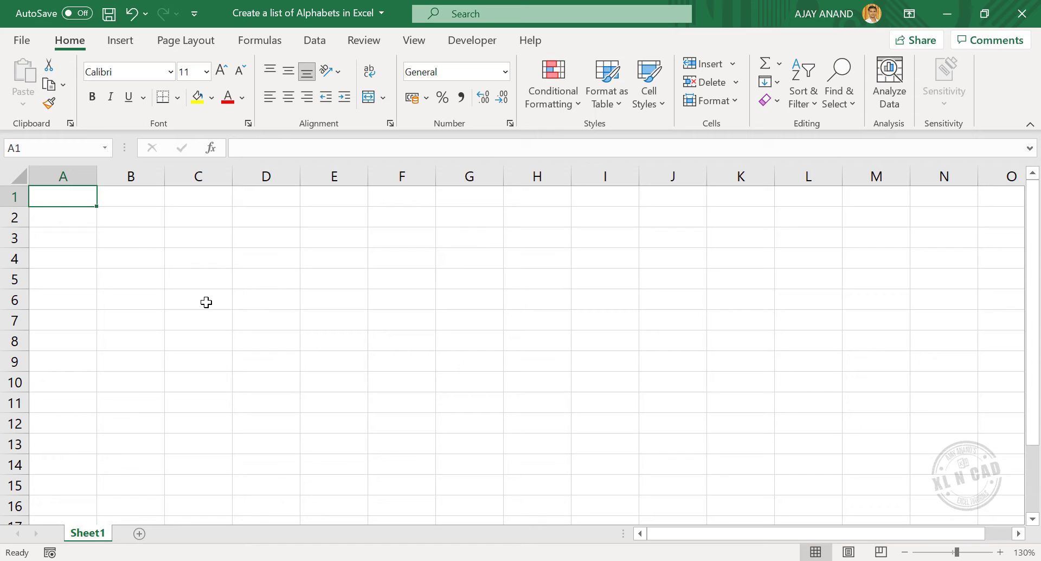
{"action": "left_click", "coordinate": [129, 239]}
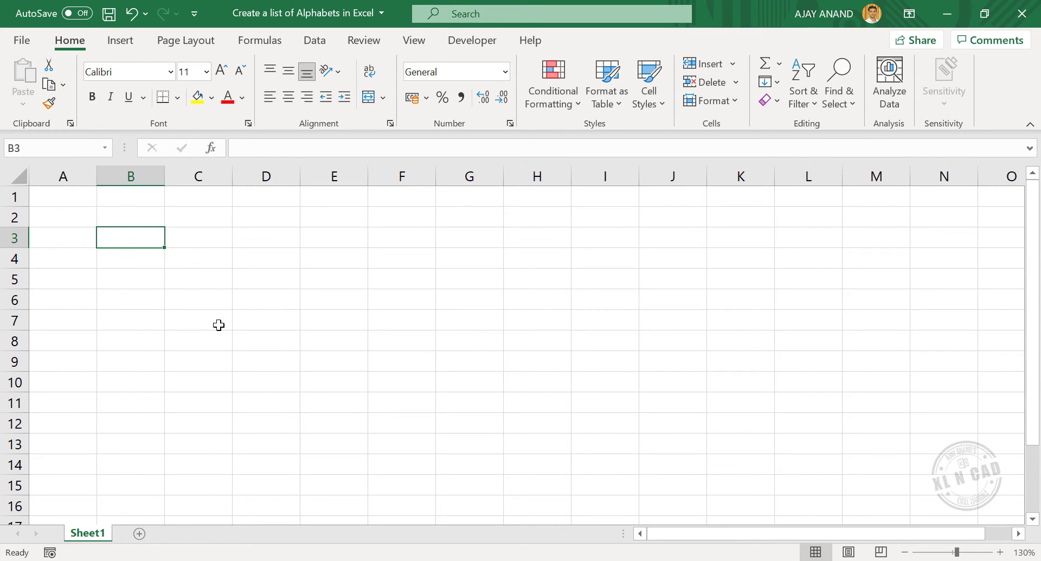
{"action": "type", "text": "Start"}
{"action": "key", "text": "Tab"}
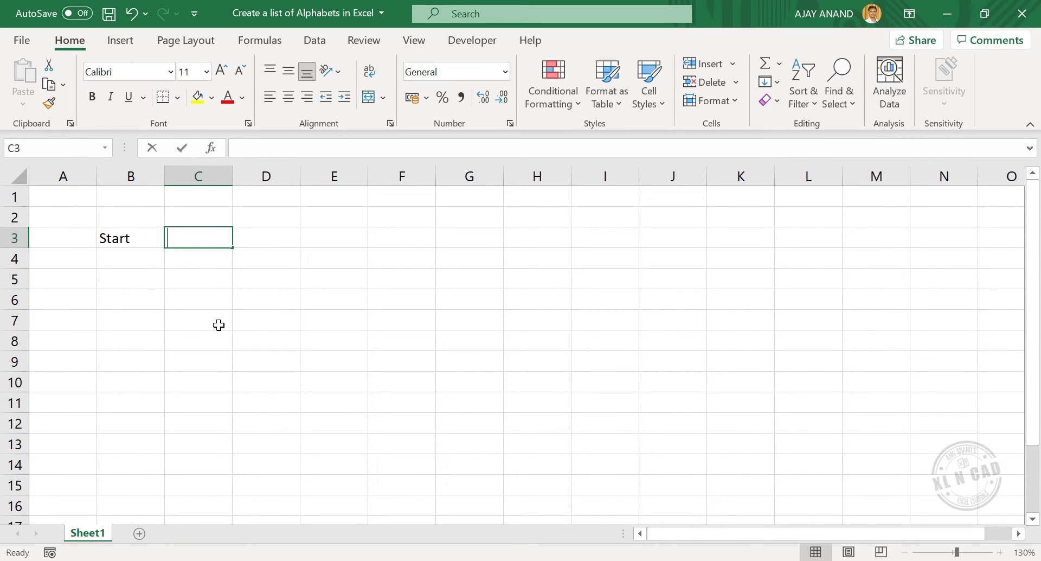
{"action": "type", "text": "End"}
{"action": "key", "text": "Return"}
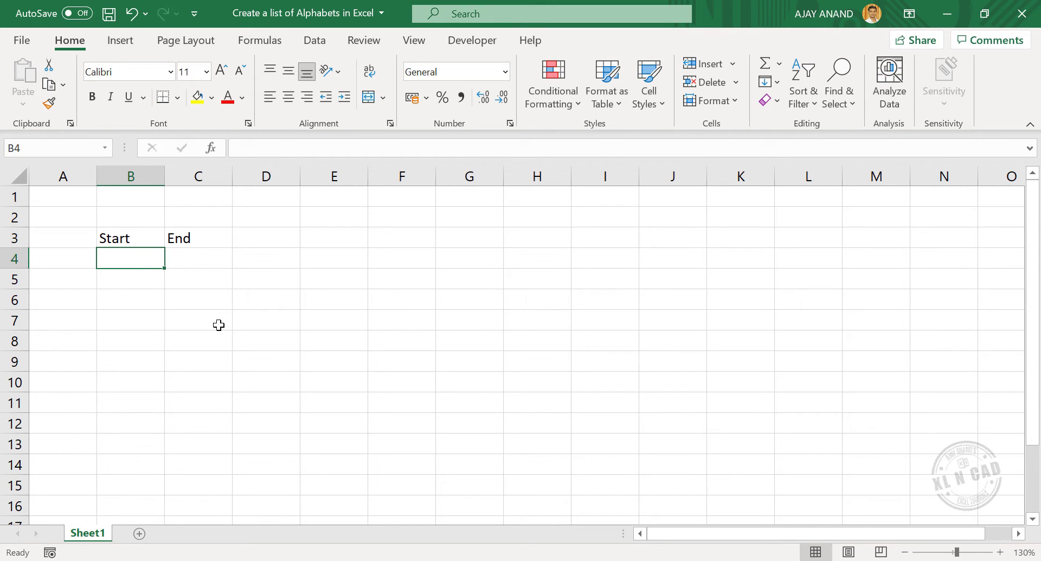
- Enter H and R under the headings and begin making B3:C4 a table
{"action": "type", "text": "H"}
{"action": "key", "text": "Tab"}
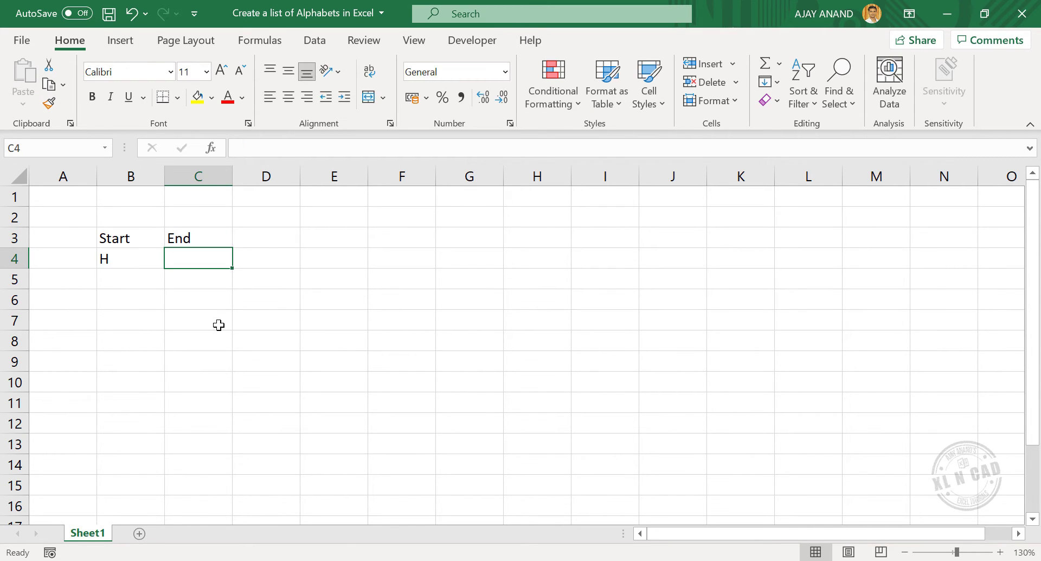
{"action": "type", "text": "R"}
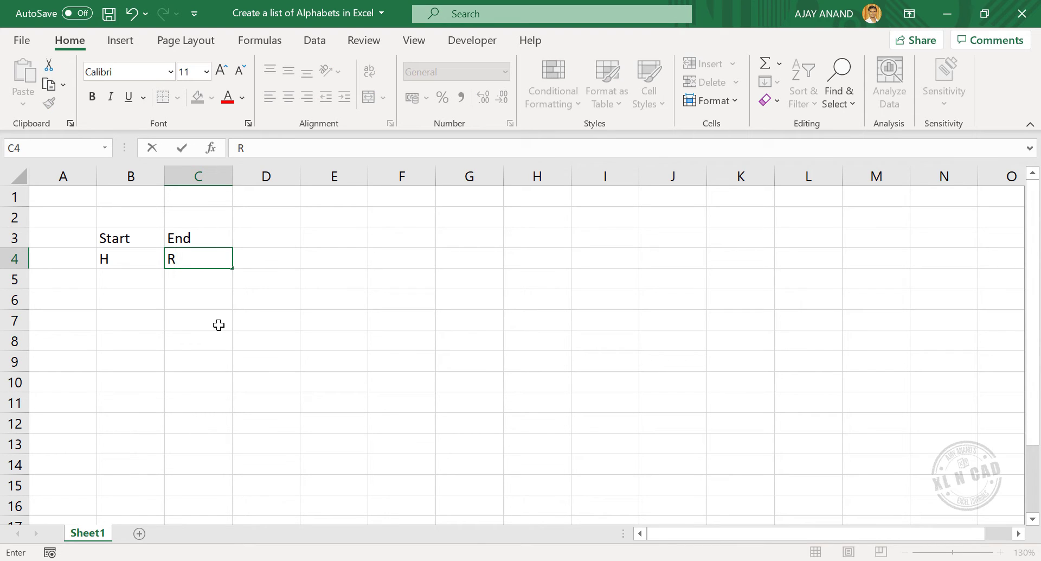
{"action": "key", "text": "Return"}
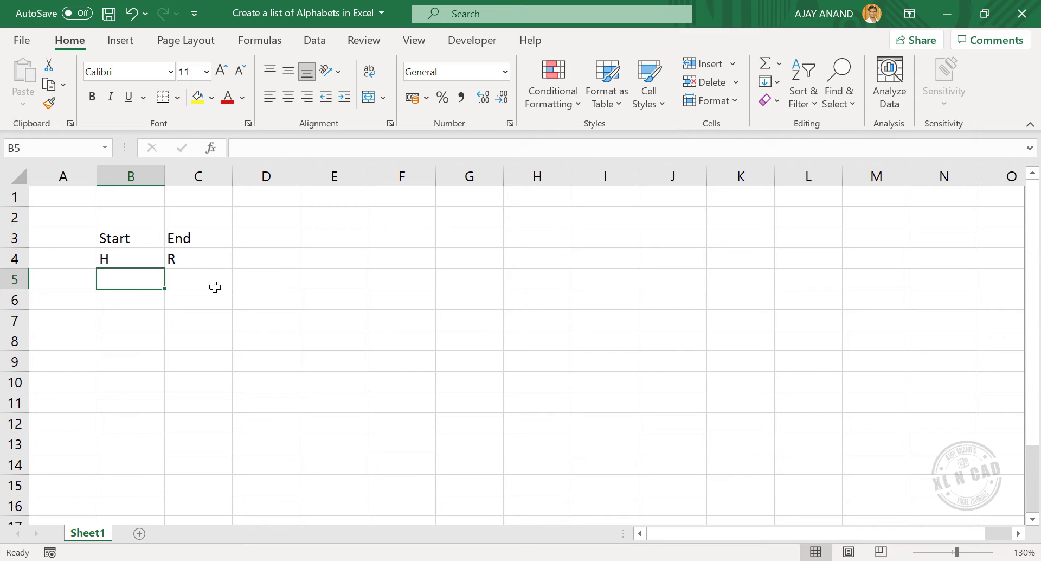
{"action": "left_click_drag", "start_coordinate": [141, 239], "coordinate": [193, 266]}
{"action": "key", "text": "ctrl+t"}
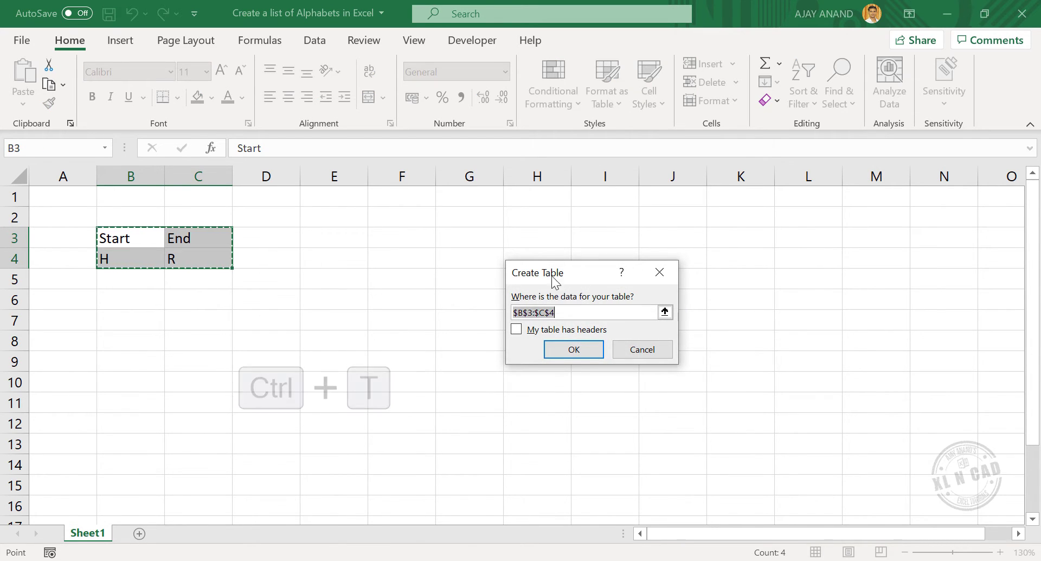
- Create the table with headers from B3:C4 and turn off its header filter buttons
{"action": "left_click", "coordinate": [537, 331]}
{"action": "left_click", "coordinate": [559, 353]}
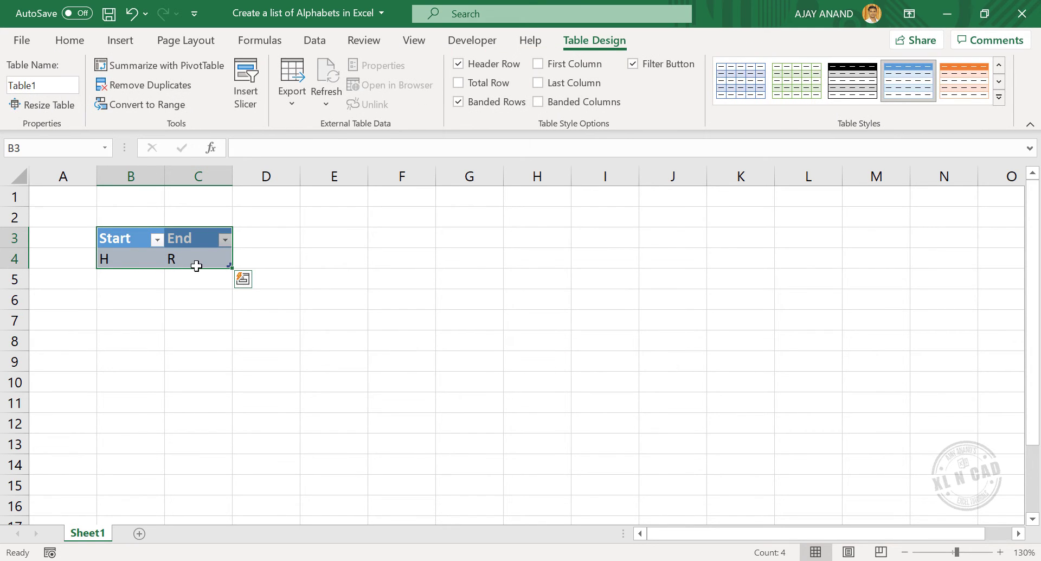
{"action": "left_click", "coordinate": [632, 65]}
{"action": "left_click", "coordinate": [325, 300]}
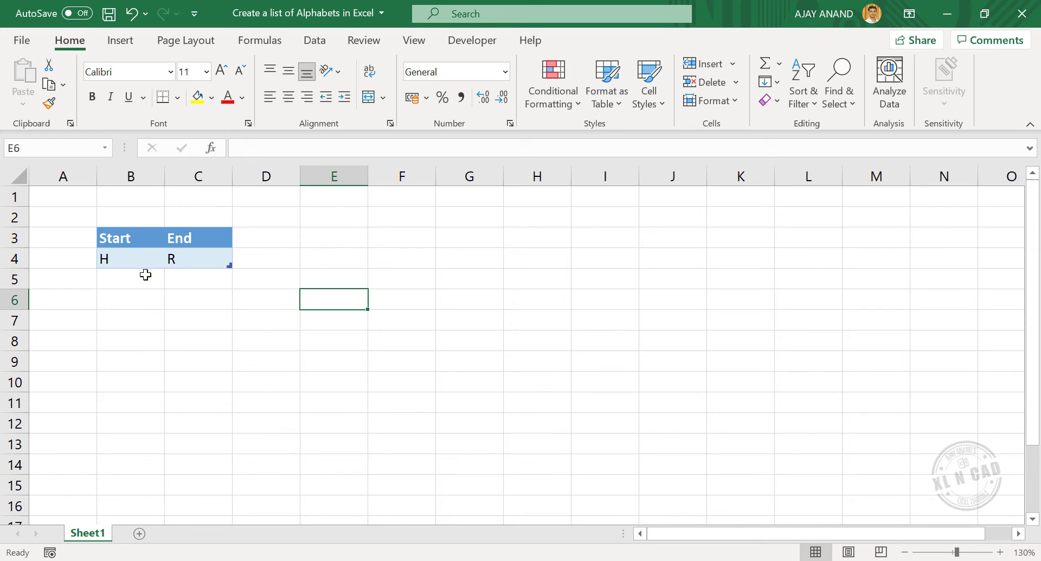
- Send the Start/End table to Power Query using Data > From Table/Range
{"action": "left_click", "coordinate": [205, 257]}
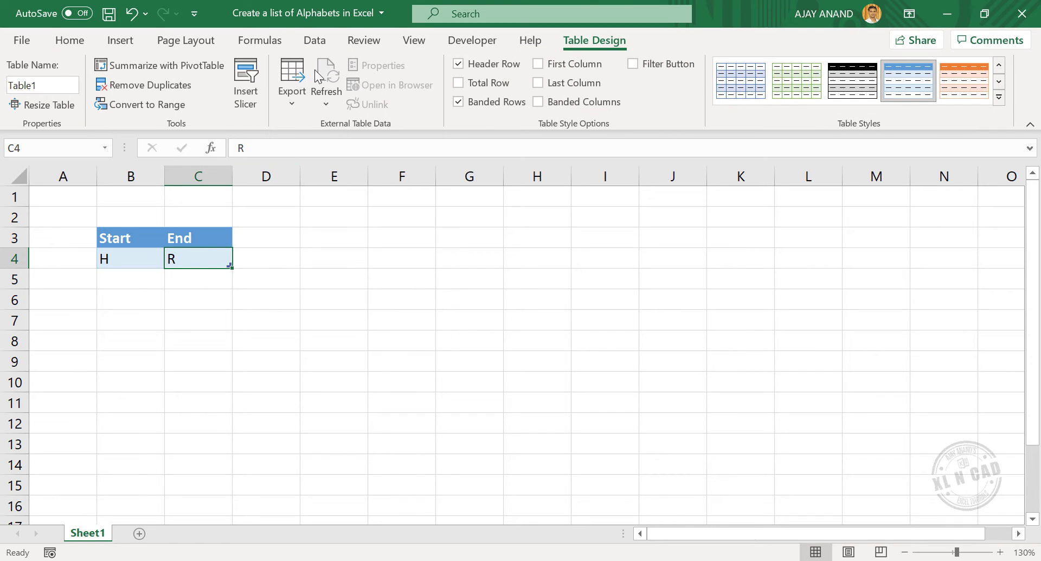
{"action": "left_click", "coordinate": [315, 41]}
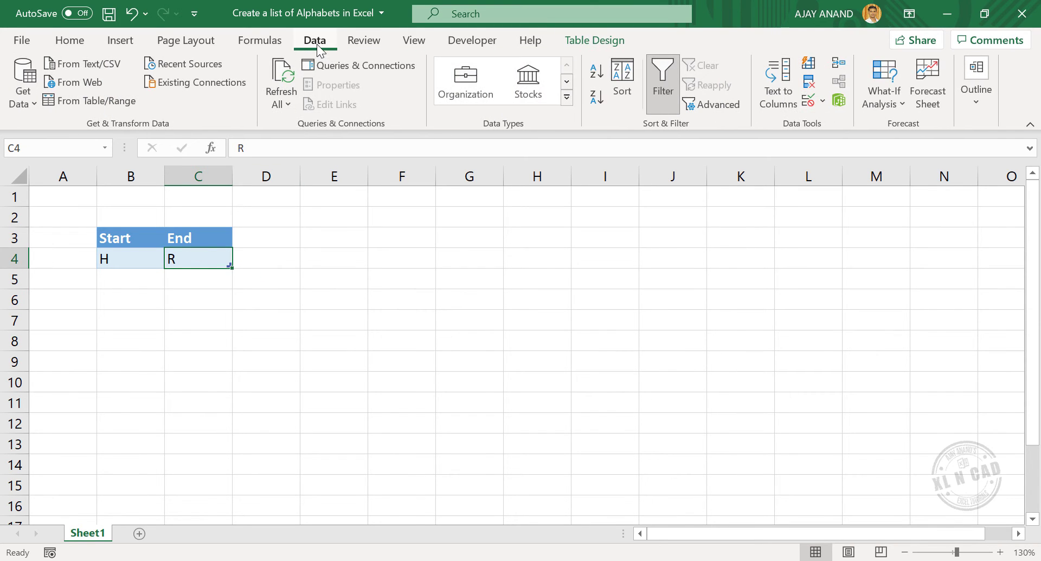
{"action": "left_click", "coordinate": [106, 106]}
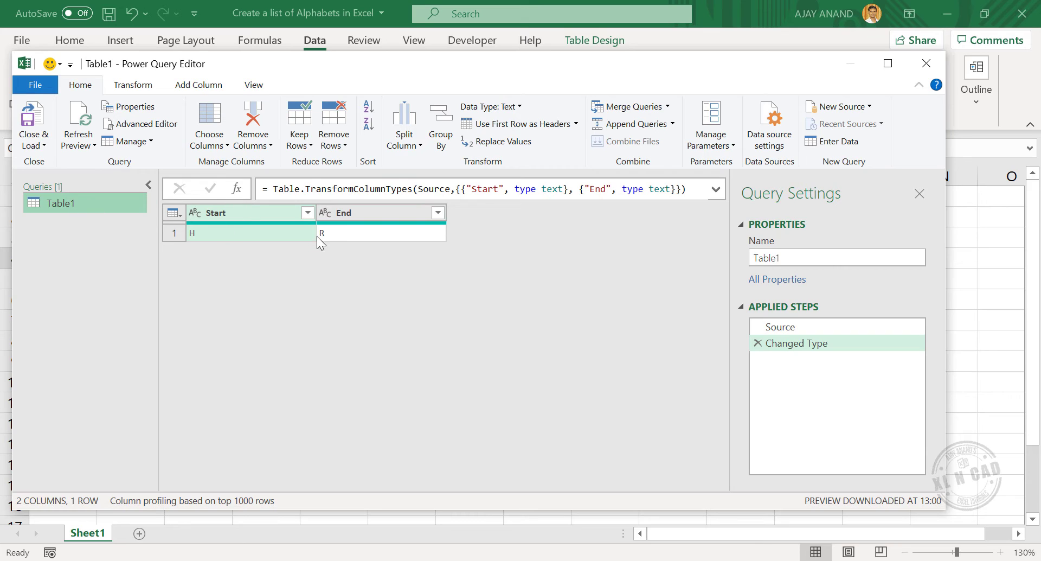
- Duplicate the Table1 query twice, creating Table1 (2) and Table1 (3)
{"action": "right_click", "coordinate": [68, 206]}
{"action": "left_click", "coordinate": [109, 286]}
{"action": "right_click", "coordinate": [77, 221]}
{"action": "left_click", "coordinate": [113, 304]}
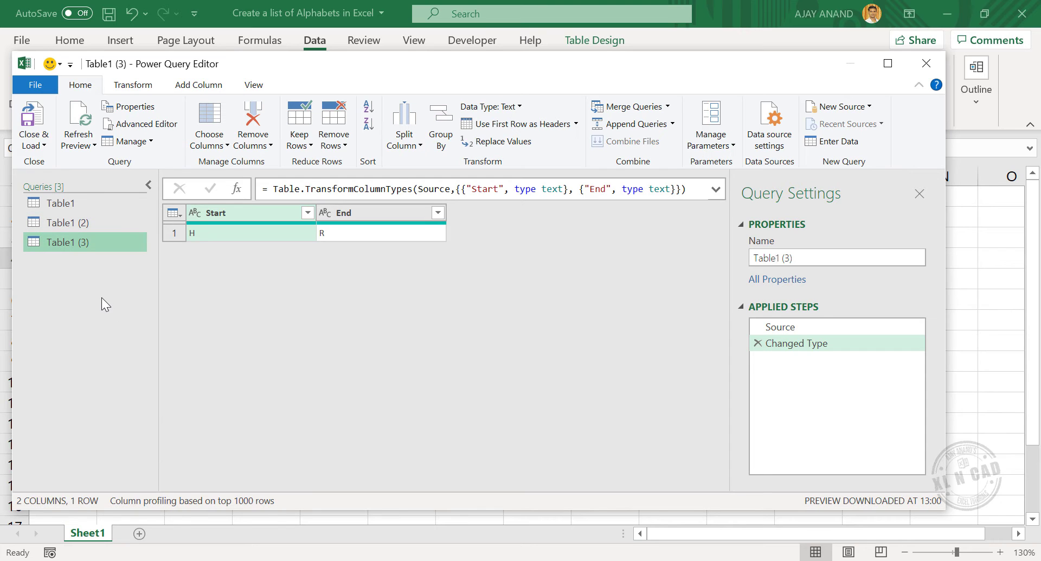
- Rename Table1 (2) to 'Start' and Table1 (3) to 'End'
{"action": "right_click", "coordinate": [90, 222]}
{"action": "left_click", "coordinate": [127, 284]}
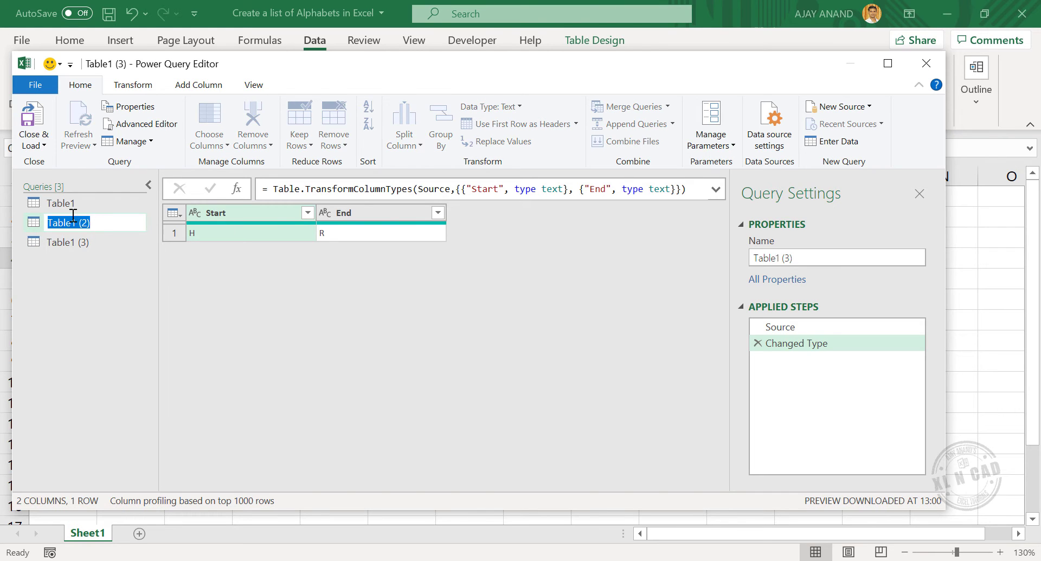
{"action": "type", "text": "Start"}
{"action": "key", "text": "Return"}
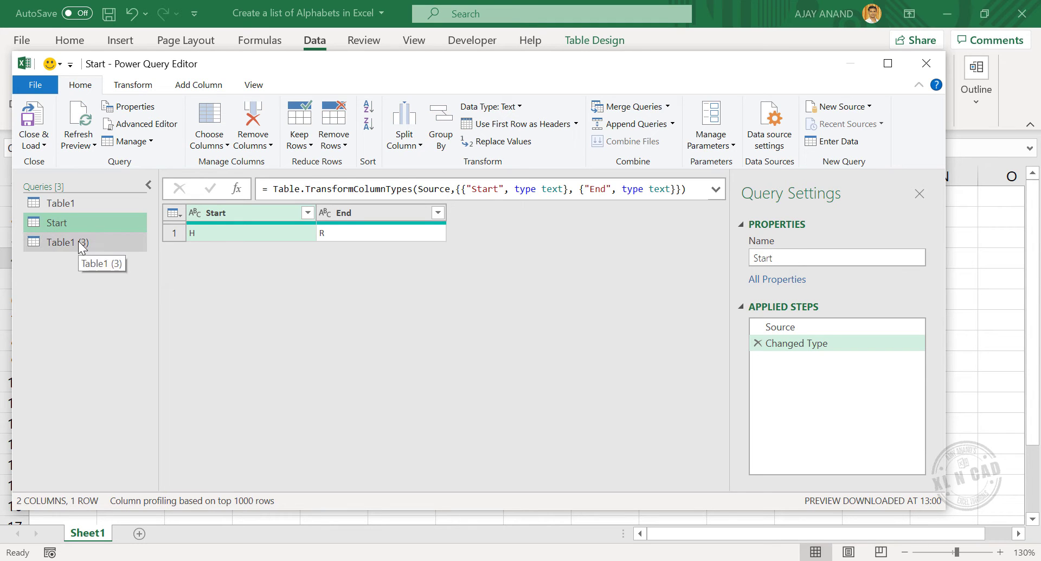
{"action": "right_click", "coordinate": [78, 242]}
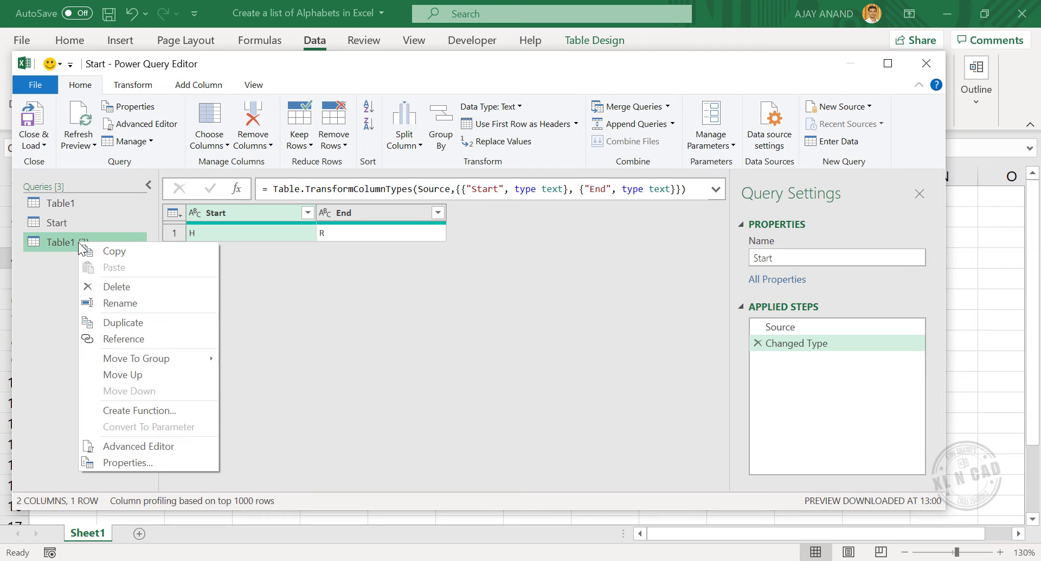
{"action": "left_click", "coordinate": [112, 302]}
{"action": "type", "text": "End"}
{"action": "key", "text": "Return"}
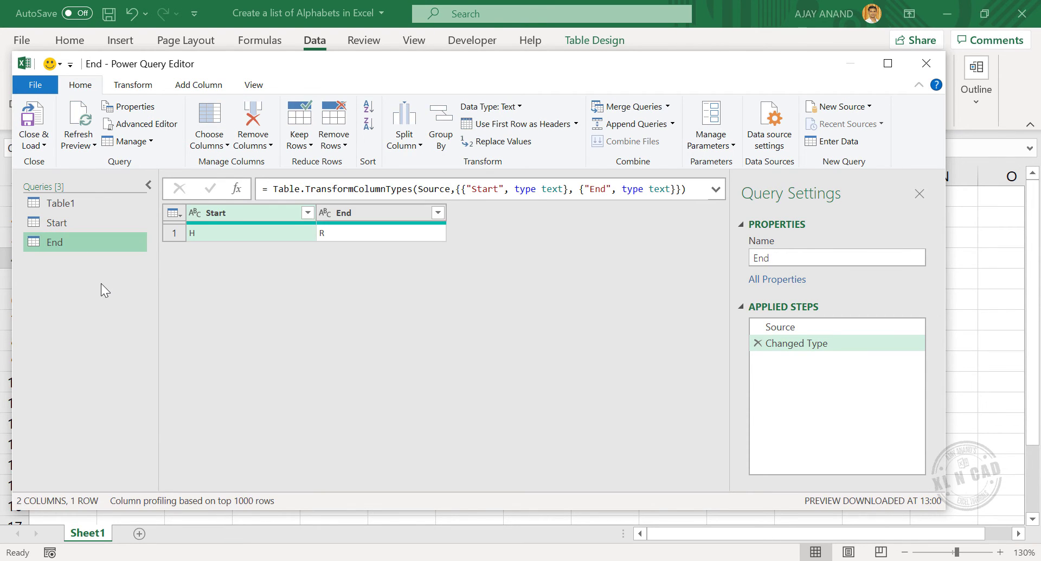
- In the Start query, drill down on the H cell of the Start column
{"action": "left_click", "coordinate": [75, 225]}
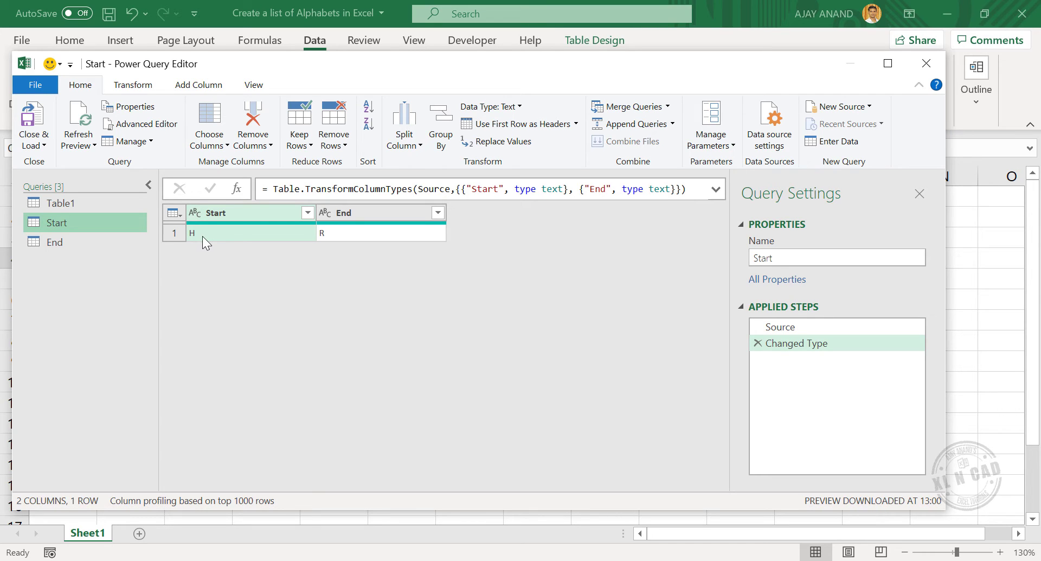
{"action": "right_click", "coordinate": [220, 232]}
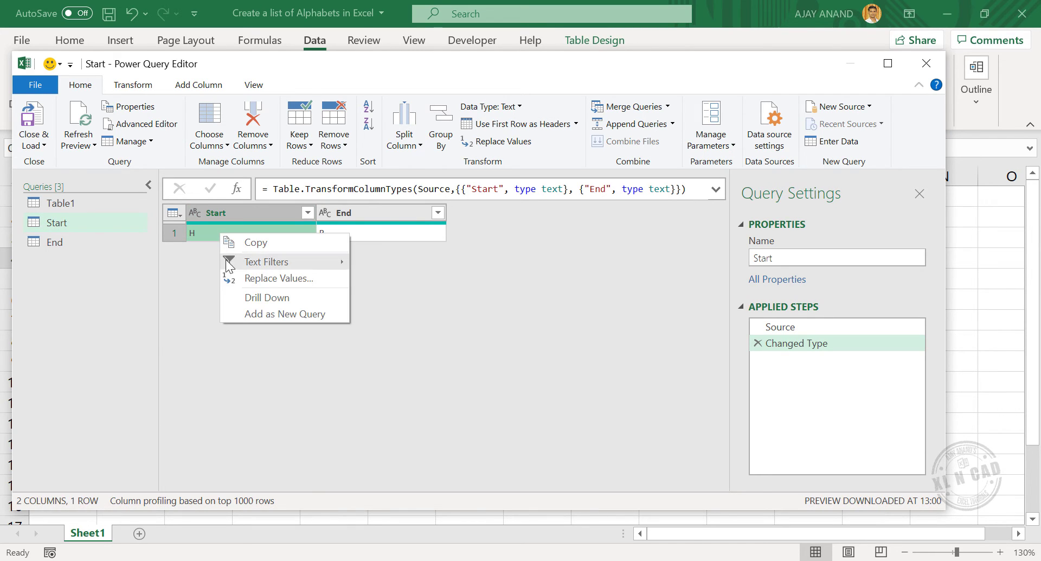
{"action": "left_click", "coordinate": [261, 297]}
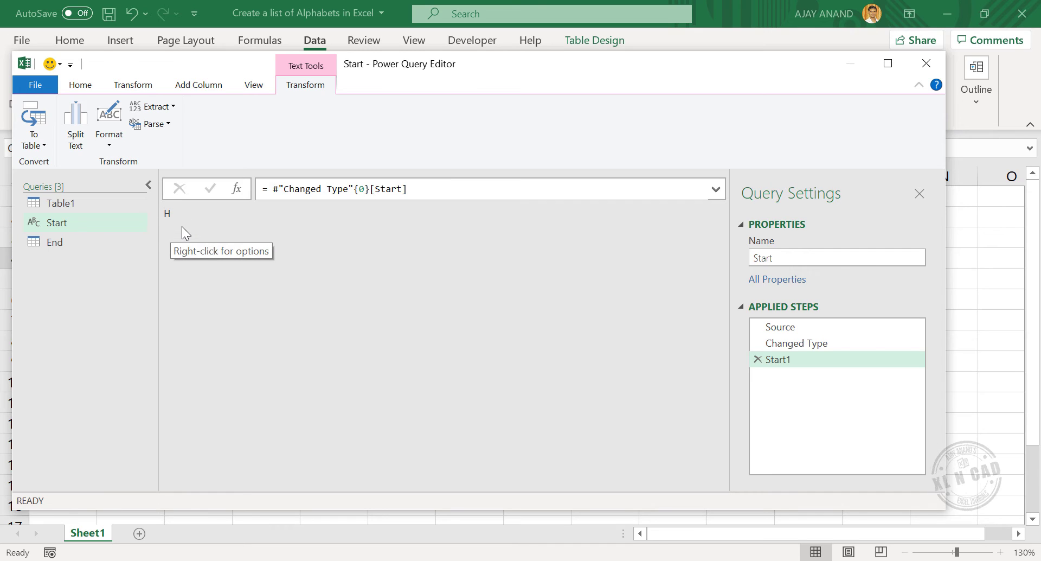
- Drill the End query down to the single value R, then start adding a blank query source
{"action": "left_click", "coordinate": [70, 246]}
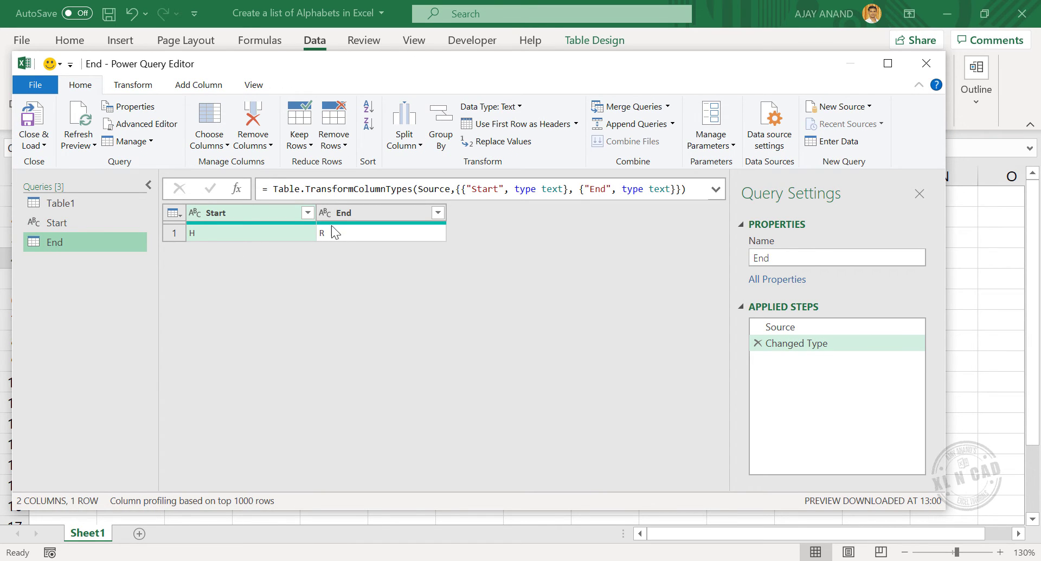
{"action": "right_click", "coordinate": [342, 233]}
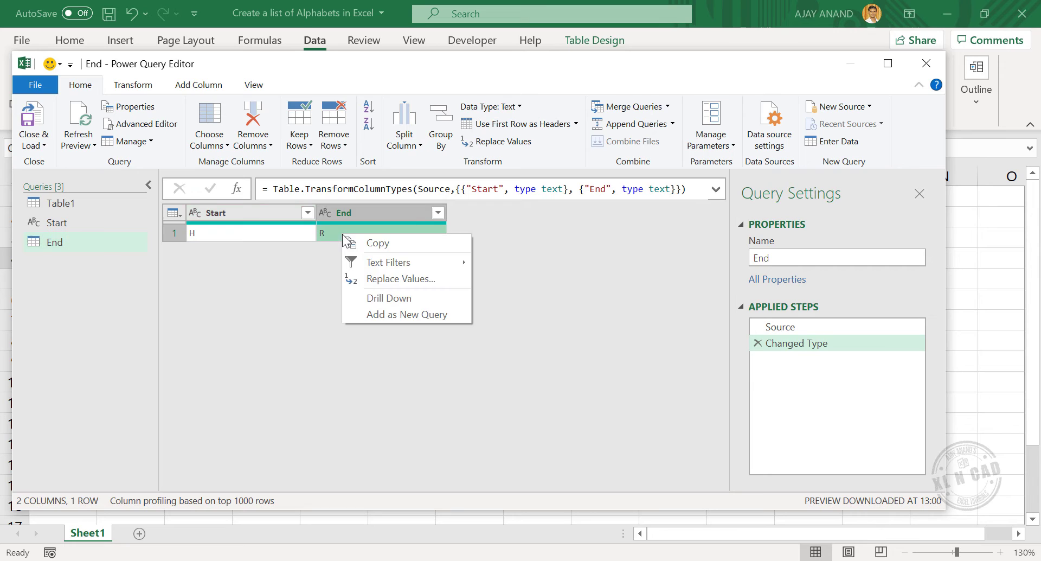
{"action": "left_click", "coordinate": [400, 300]}
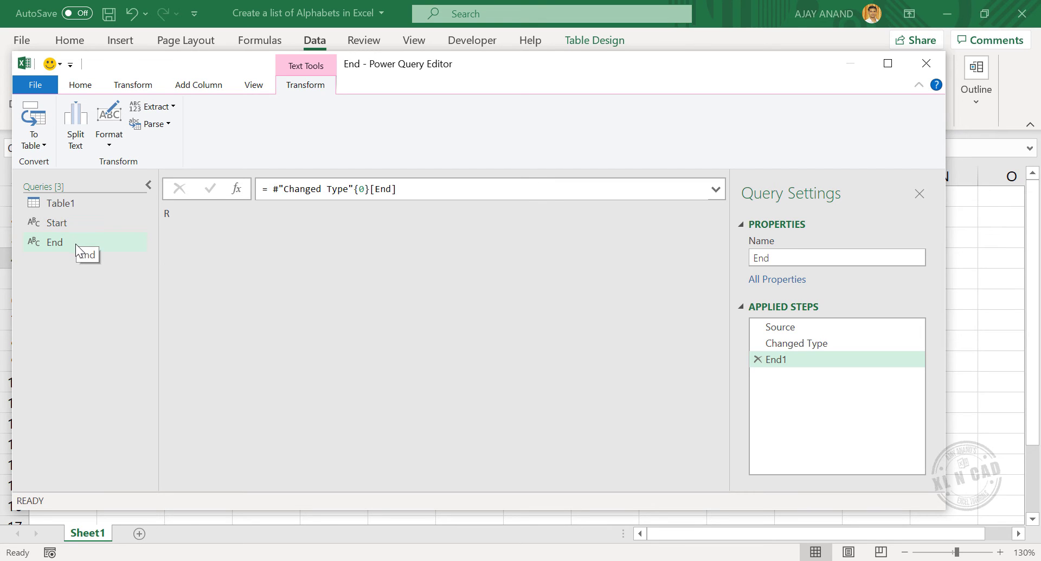
{"action": "left_click", "coordinate": [76, 226]}
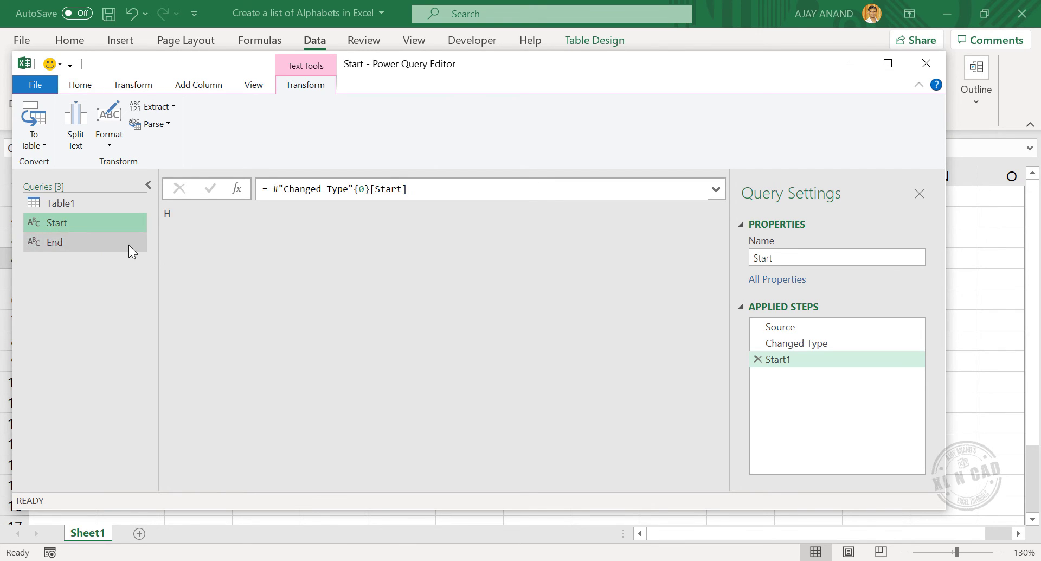
{"action": "left_click", "coordinate": [87, 245]}
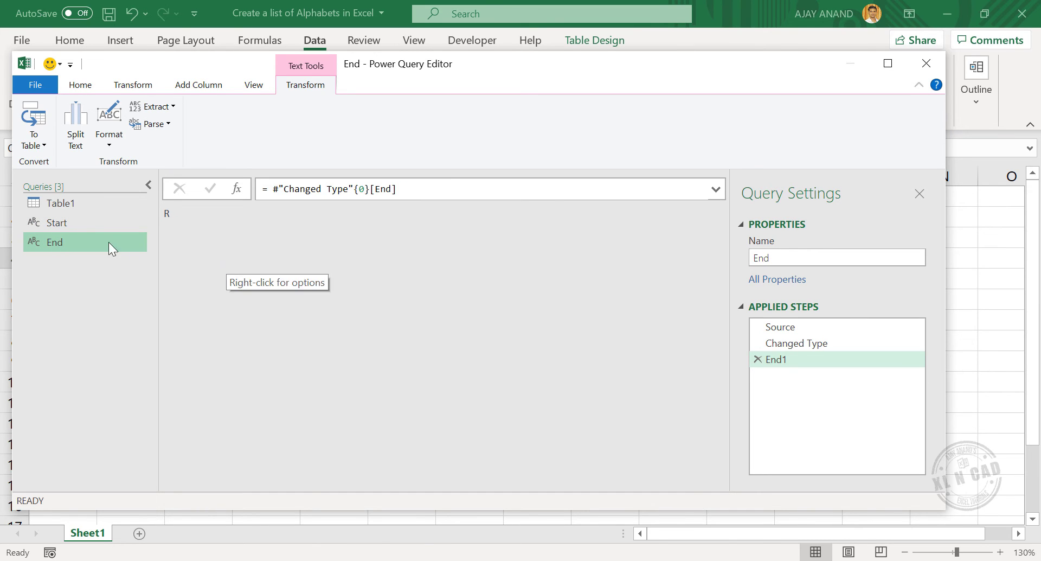
{"action": "left_click", "coordinate": [79, 86]}
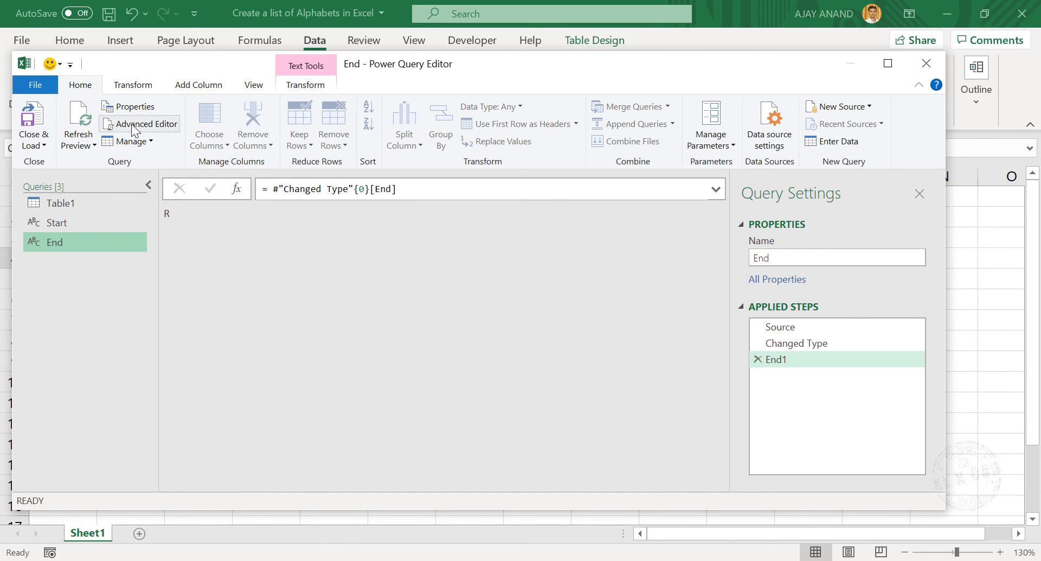
{"action": "left_click", "coordinate": [866, 108]}
{"action": "mouse_move", "coordinate": [855, 196]}
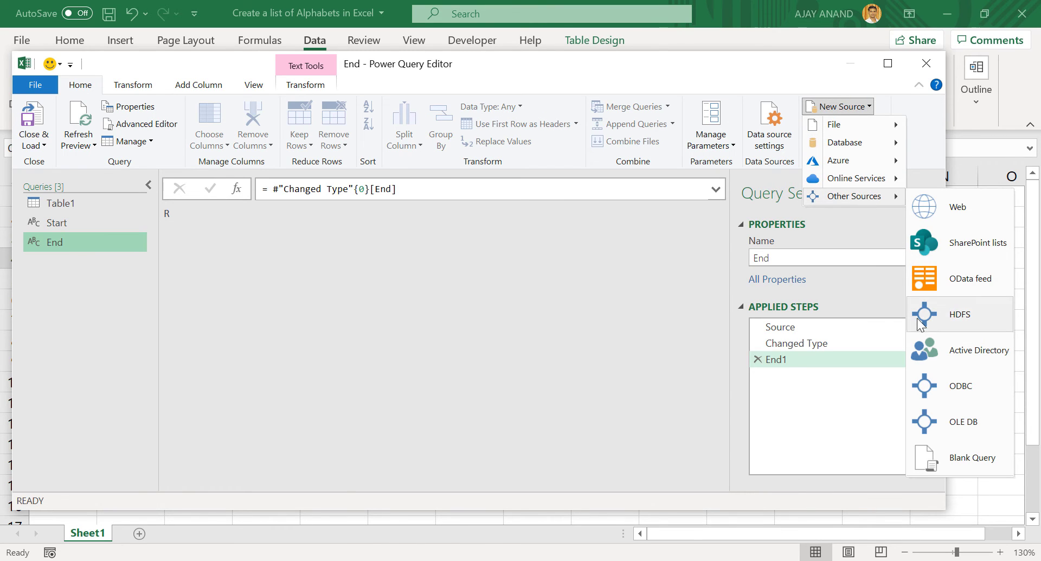
- Create a blank query with the formula = {Start..End}, listing letters H through R
{"action": "left_click", "coordinate": [929, 463]}
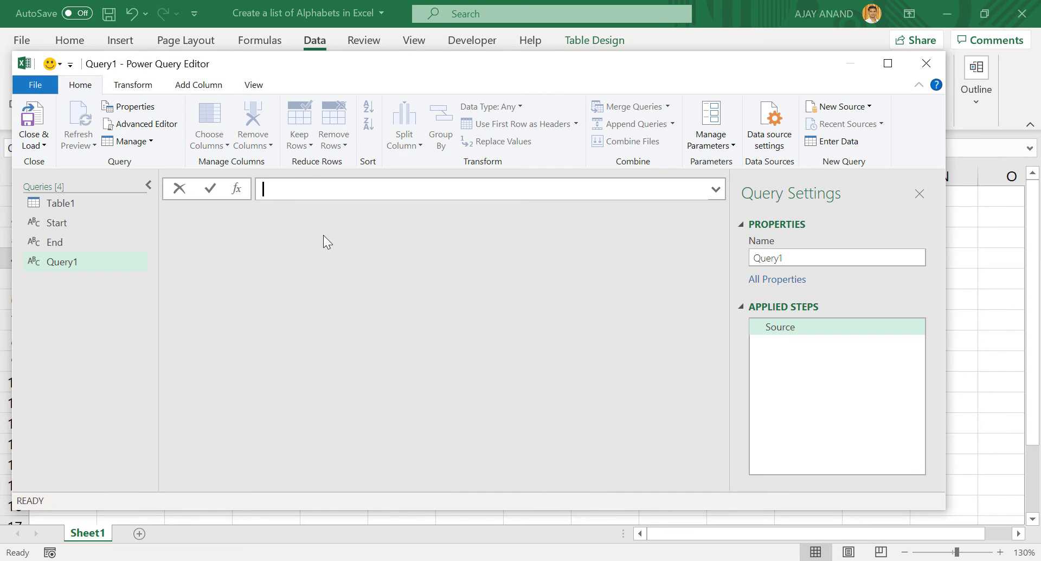
{"action": "type", "text": "="}
{"action": "type", "text": "{"}
{"action": "type", "text": "Start.."}
{"action": "type", "text": "End"}
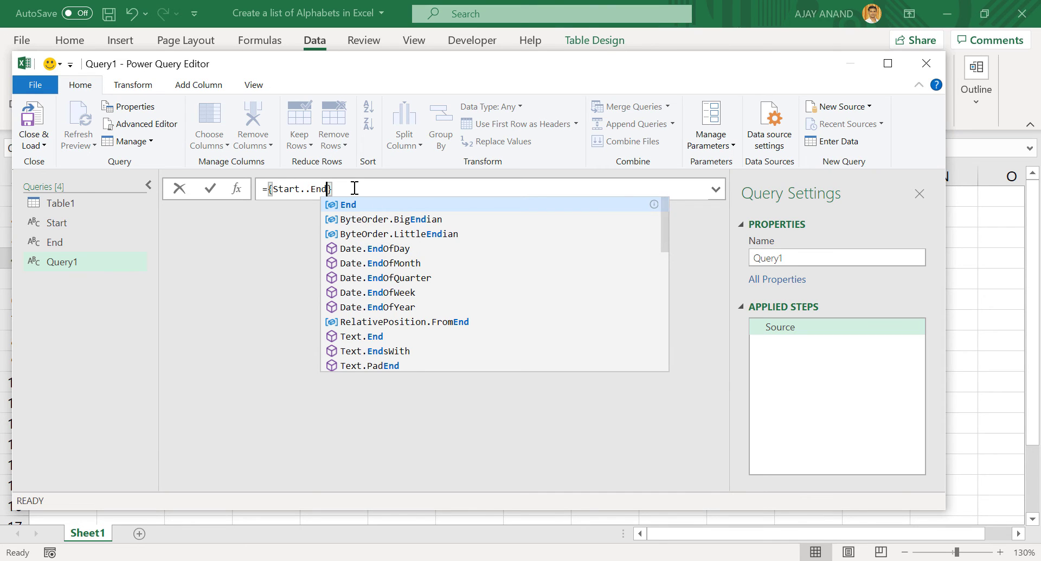
{"action": "left_click", "coordinate": [355, 188]}
{"action": "key", "text": "Return"}
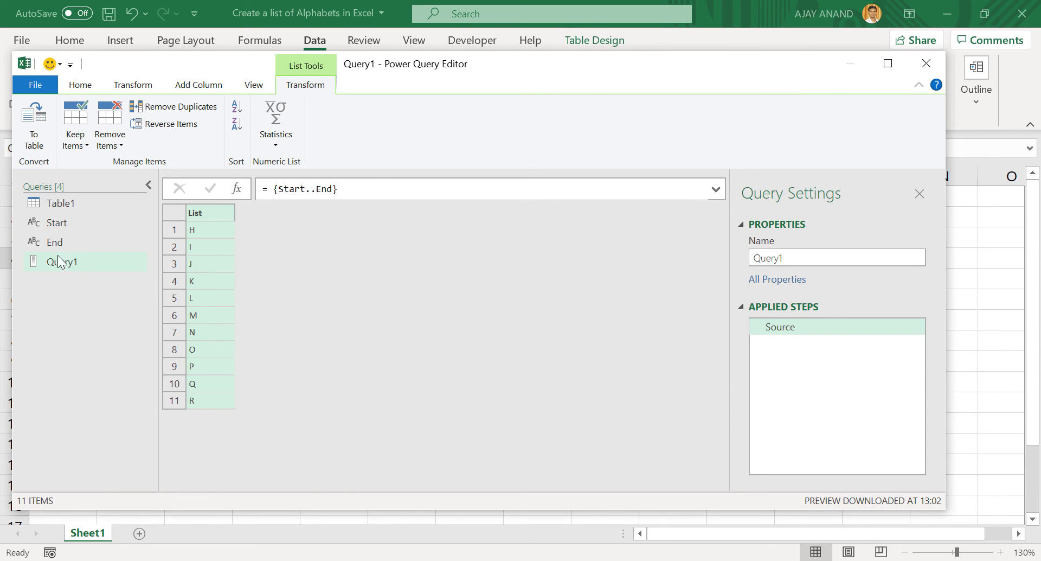
- Rename Query1 in the Queries pane to 'Alphabet List'
{"action": "right_click", "coordinate": [76, 262]}
{"action": "left_click", "coordinate": [87, 321]}
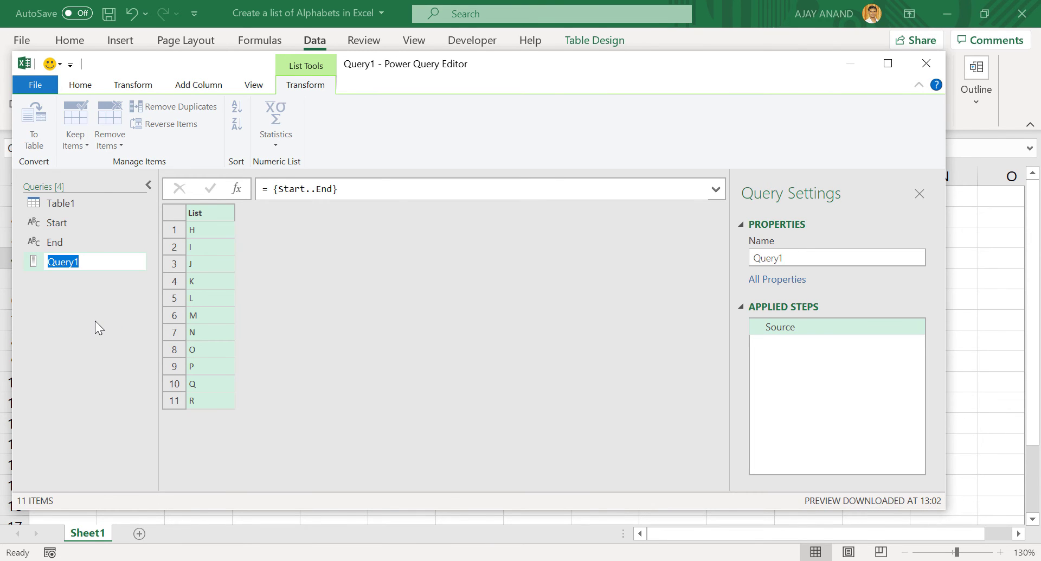
{"action": "type", "text": "Alphabet List"}
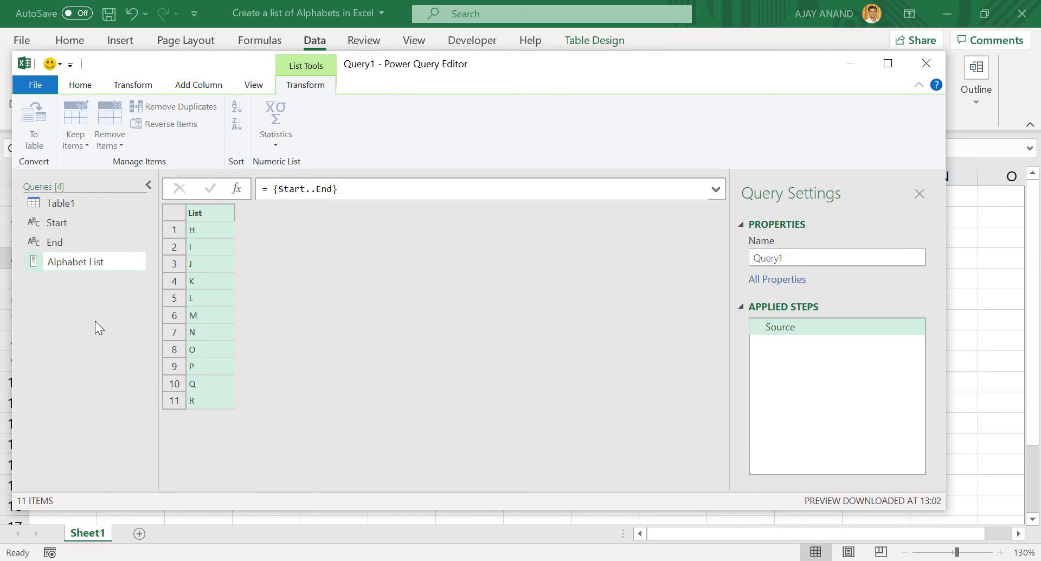
{"action": "key", "text": "Return"}
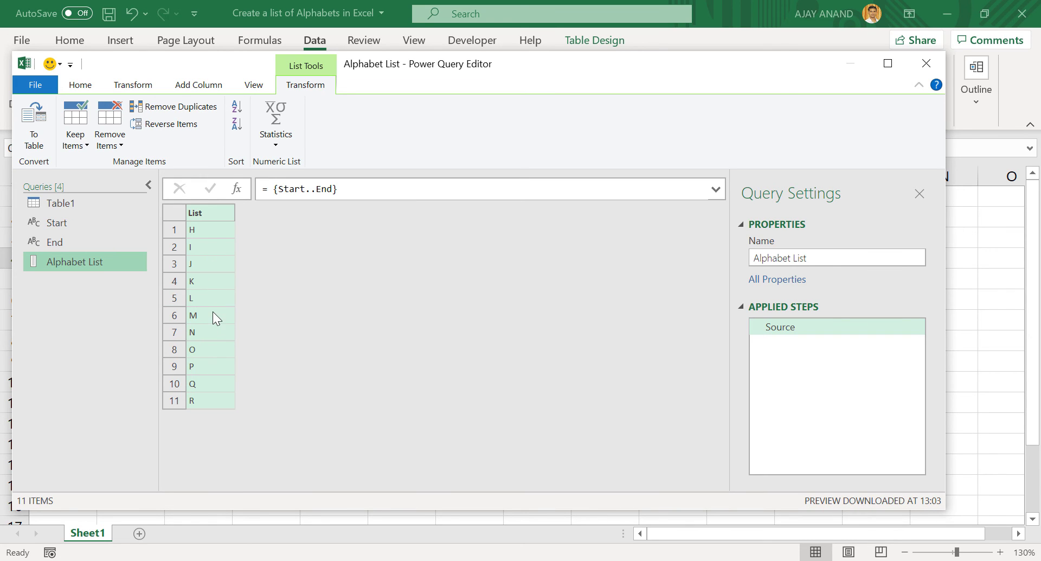
- Close and load the queries as connection only, without loading them to a sheet
{"action": "left_click", "coordinate": [81, 85]}
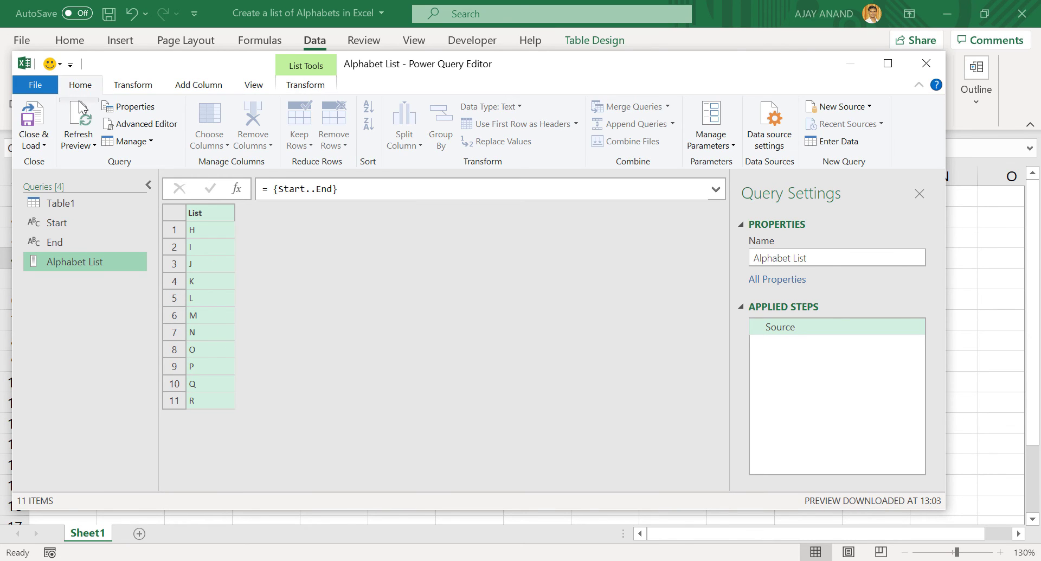
{"action": "left_click", "coordinate": [44, 143]}
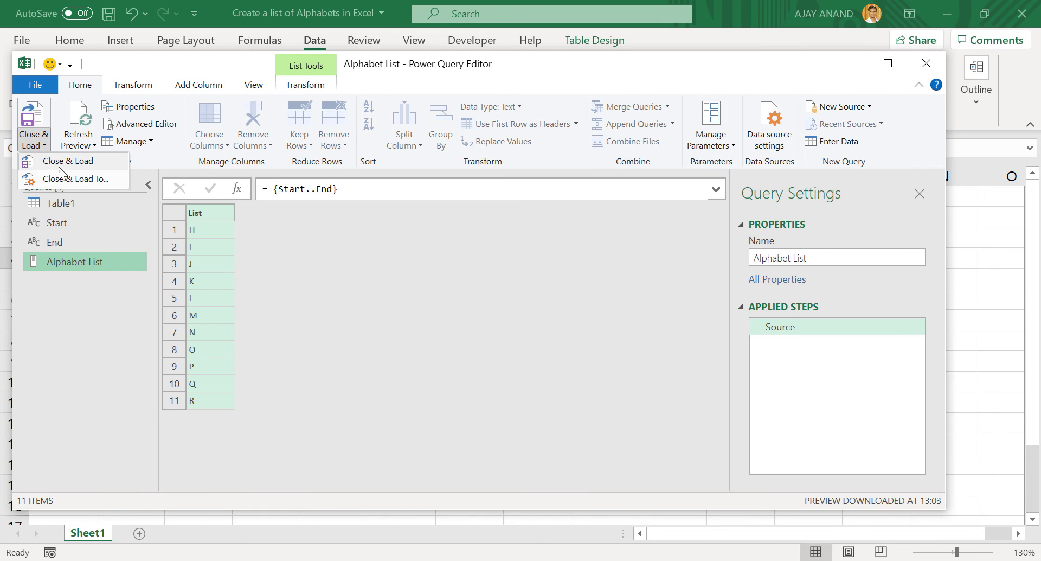
{"action": "left_click", "coordinate": [102, 178]}
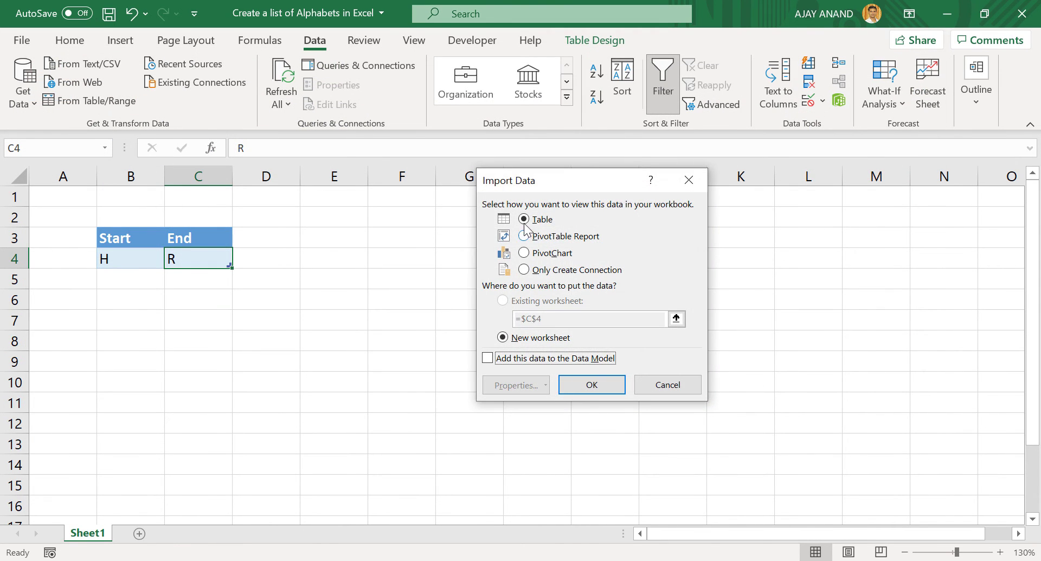
{"action": "left_click", "coordinate": [524, 269]}
{"action": "left_click", "coordinate": [574, 386]}
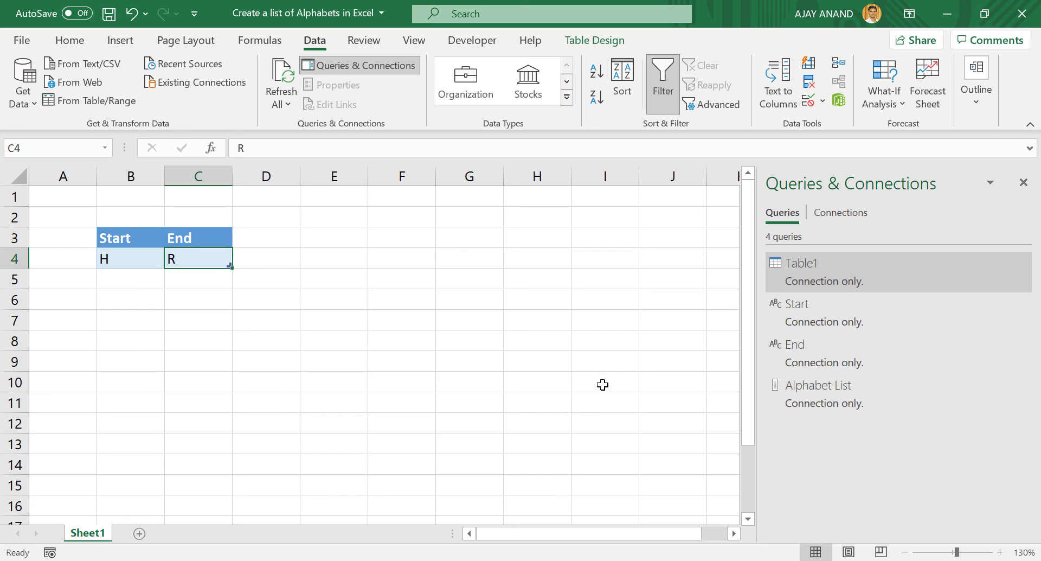
{"action": "mouse_move", "coordinate": [818, 385]}
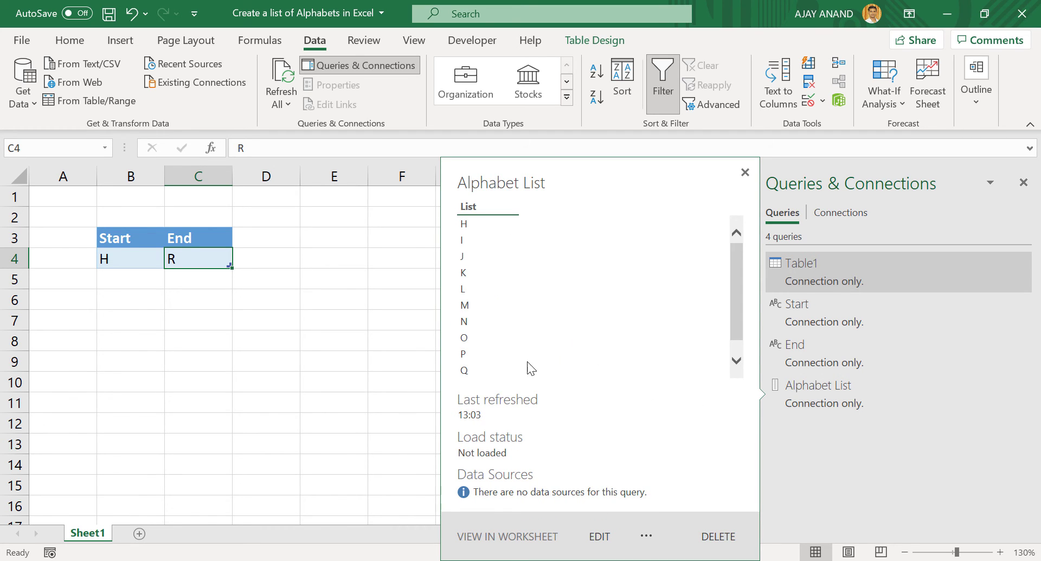
- Load the Alphabet List query as a table at E3 on the existing worksheet, listing H through R
{"action": "left_click", "coordinate": [818, 400]}
{"action": "right_click", "coordinate": [816, 399]}
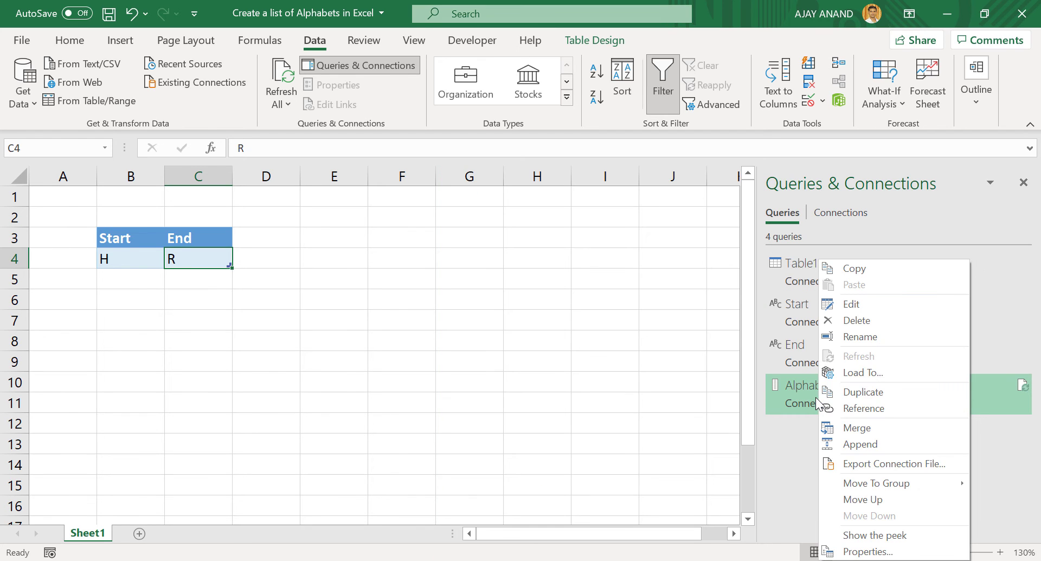
{"action": "left_click", "coordinate": [872, 374]}
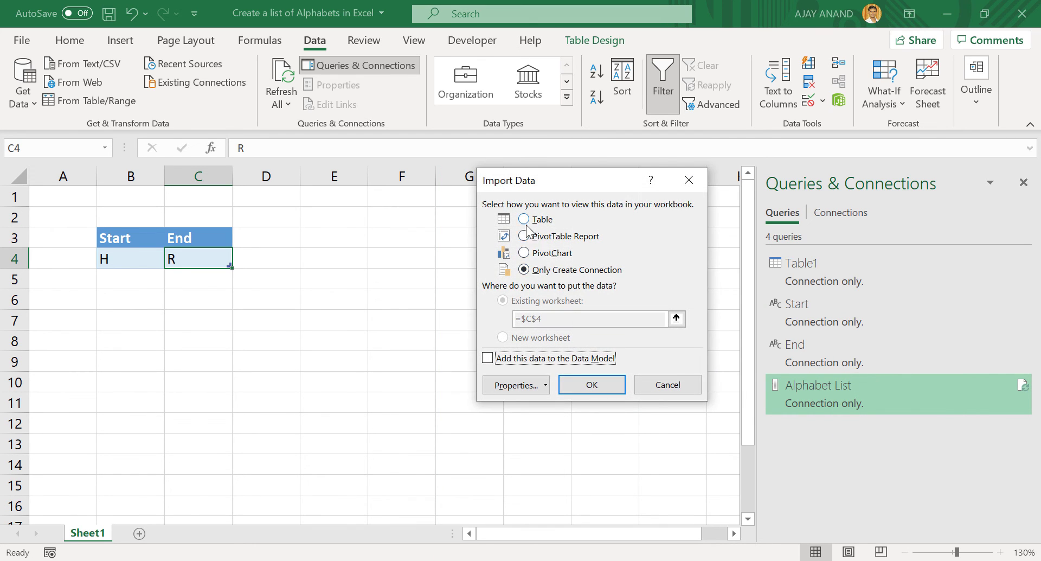
{"action": "left_click", "coordinate": [524, 220]}
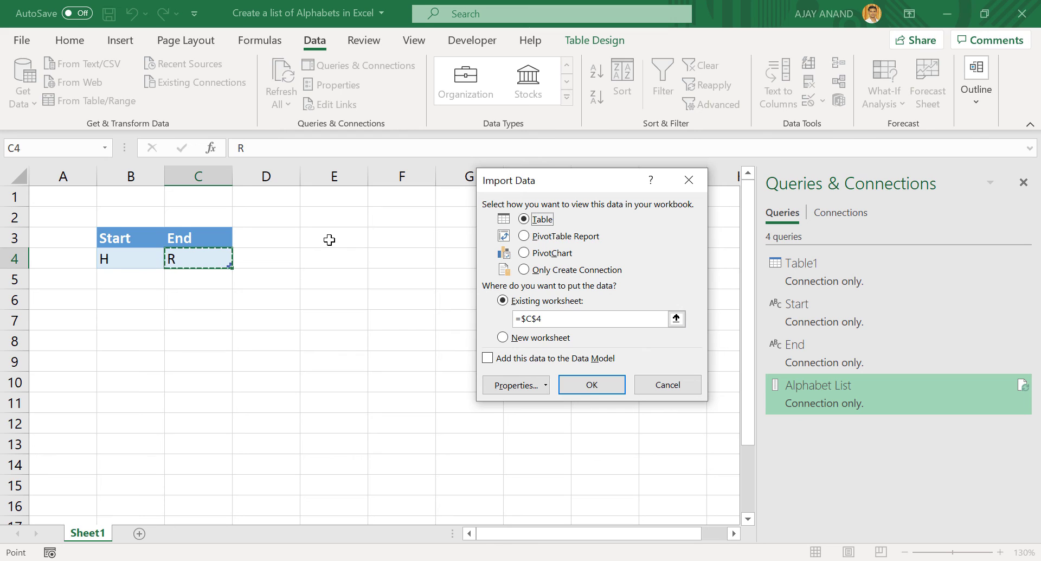
{"action": "left_click", "coordinate": [329, 240]}
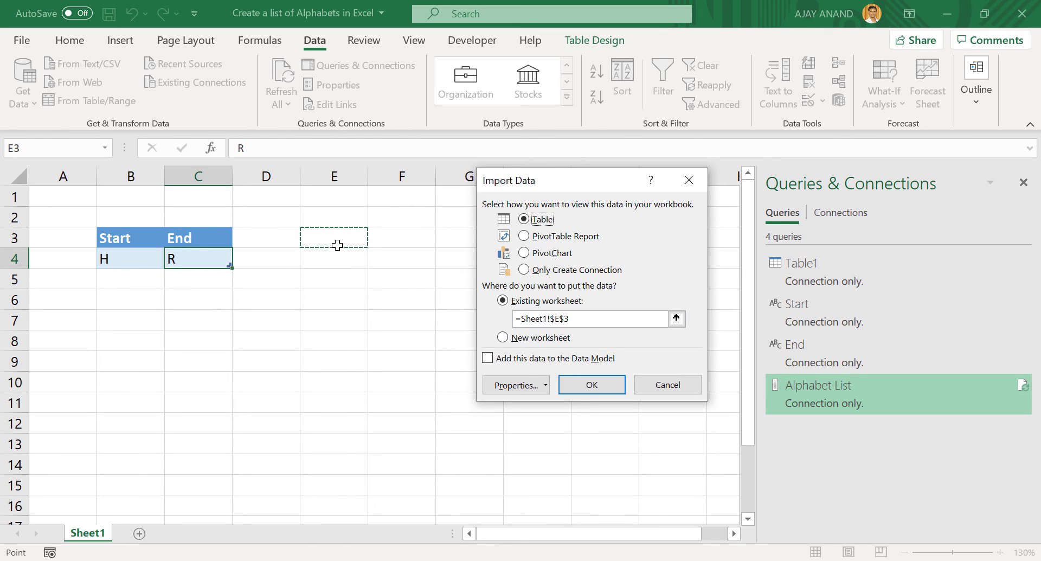
{"action": "left_click", "coordinate": [571, 386]}
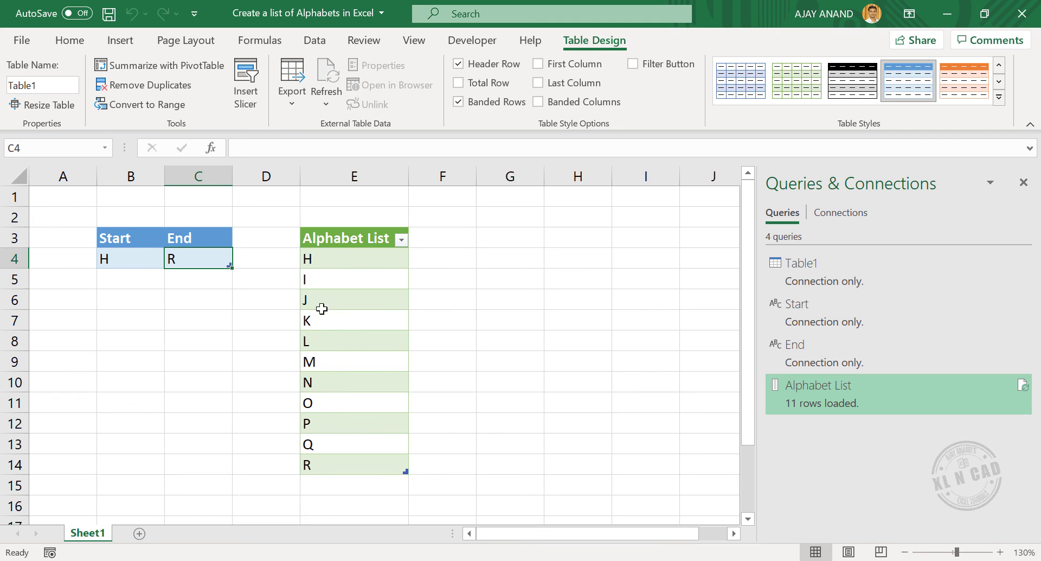
- Enter Start E and End M in B4:C4 and refresh the Alphabet List table
{"action": "left_click", "coordinate": [134, 257]}
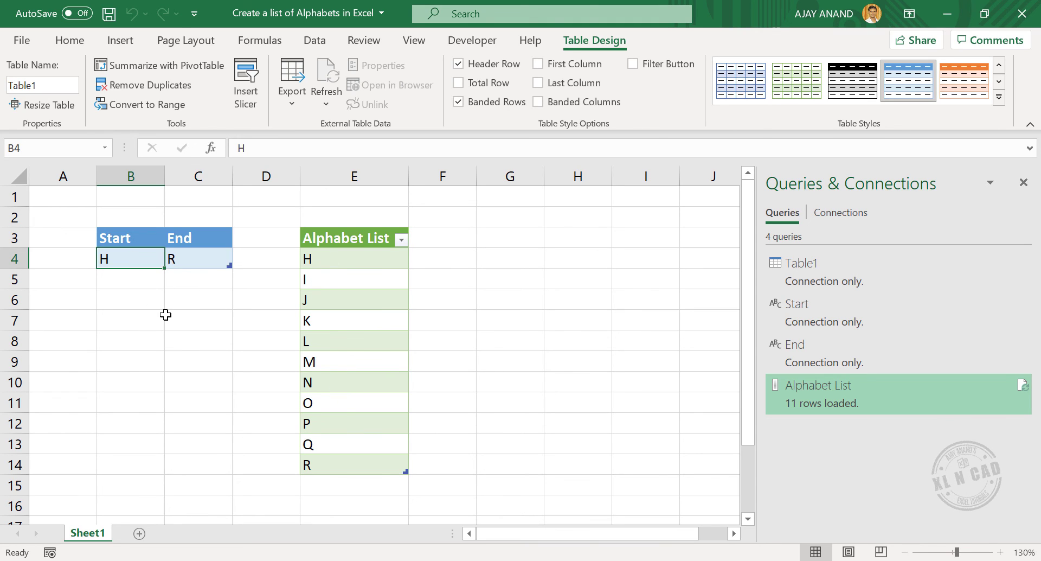
{"action": "type", "text": "E"}
{"action": "key", "text": "Tab"}
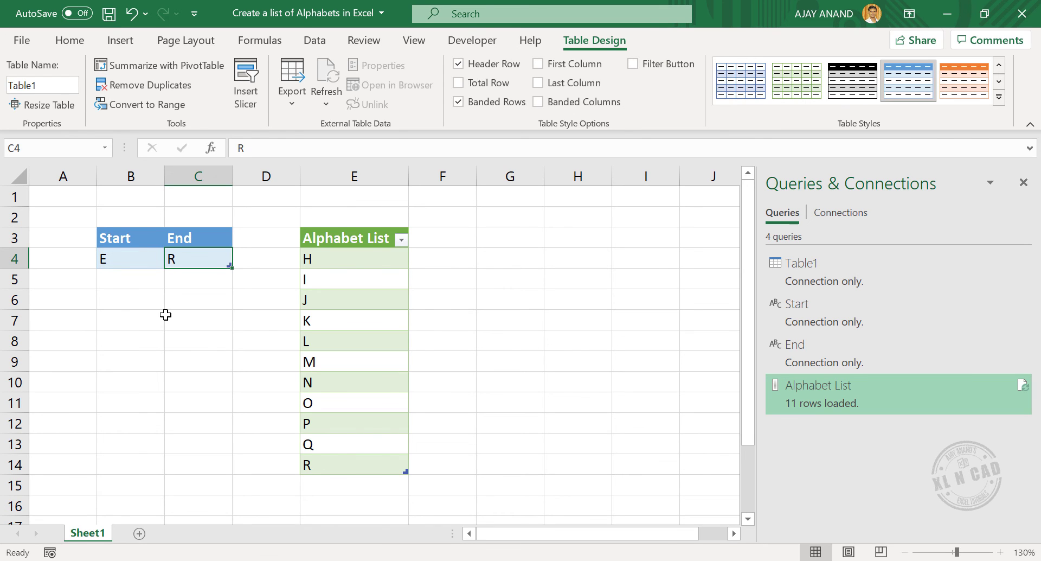
{"action": "type", "text": "M"}
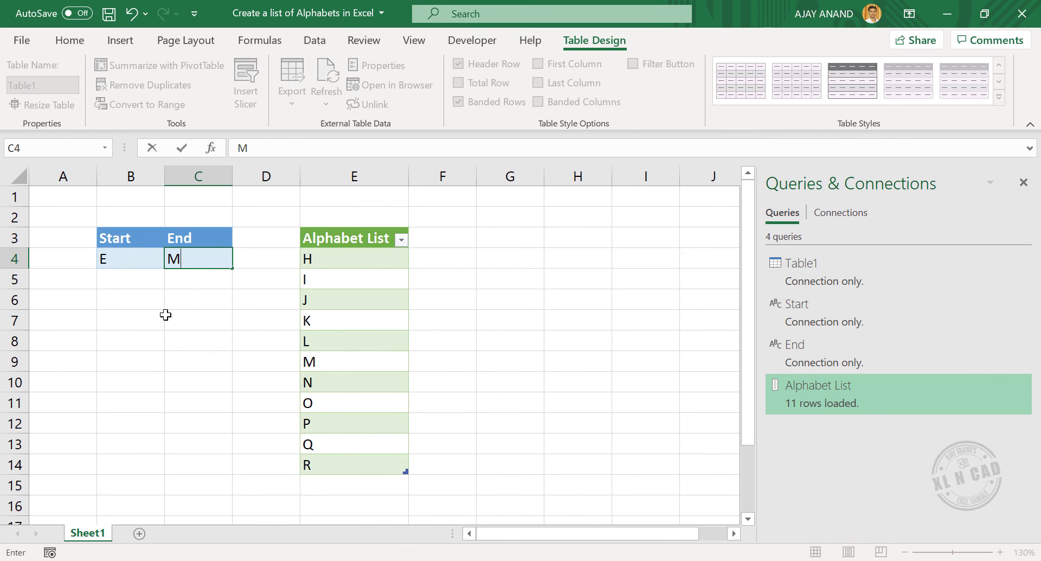
{"action": "key", "text": "Return"}
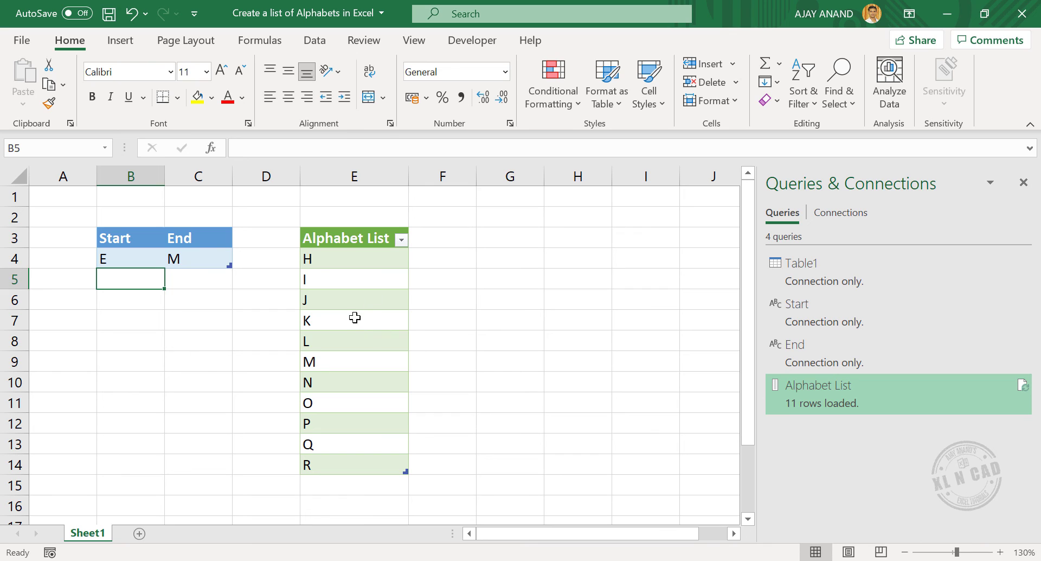
{"action": "right_click", "coordinate": [368, 302]}
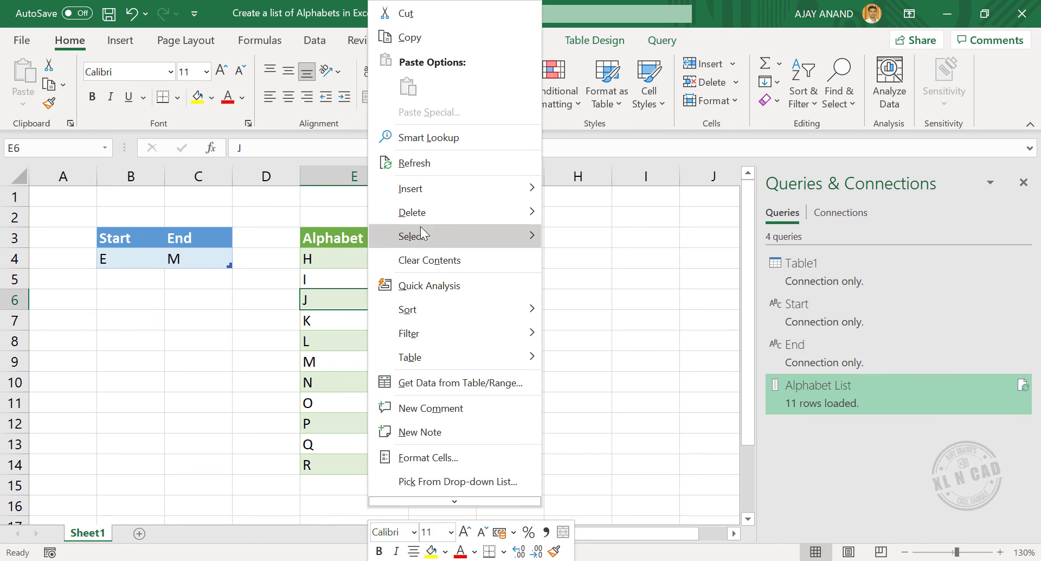
{"action": "left_click", "coordinate": [439, 171]}
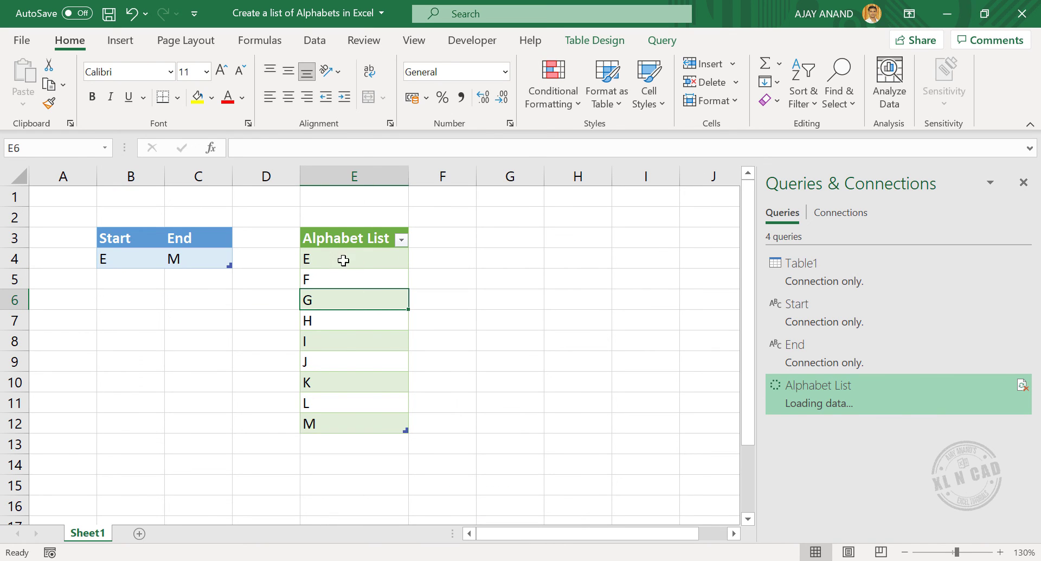
- Change Start to g and End to x, then refresh to list 18 lowercase letters
{"action": "left_click", "coordinate": [132, 258]}
{"action": "type", "text": "g"}
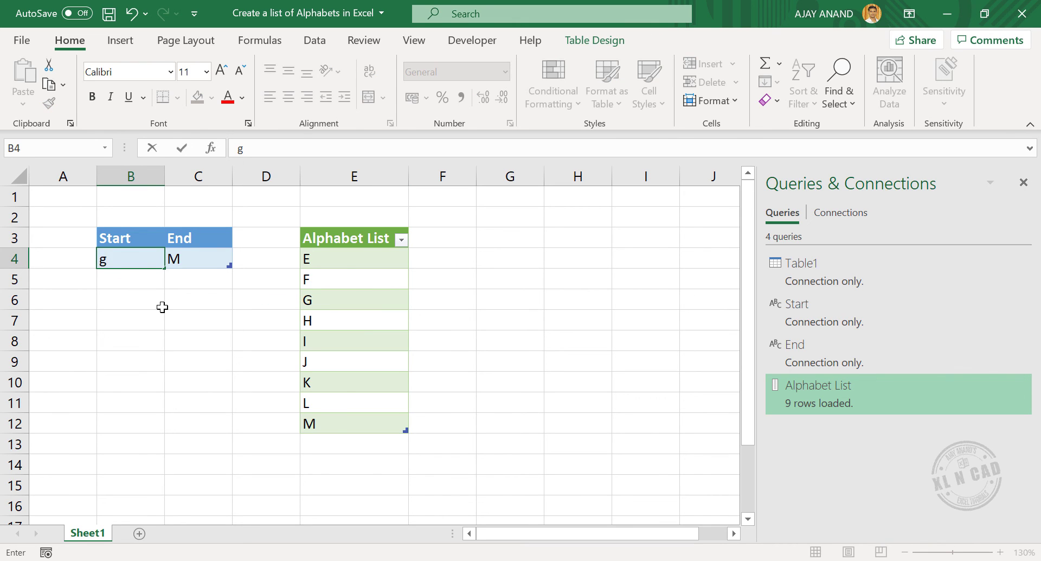
{"action": "key", "text": "Tab"}
{"action": "type", "text": "x"}
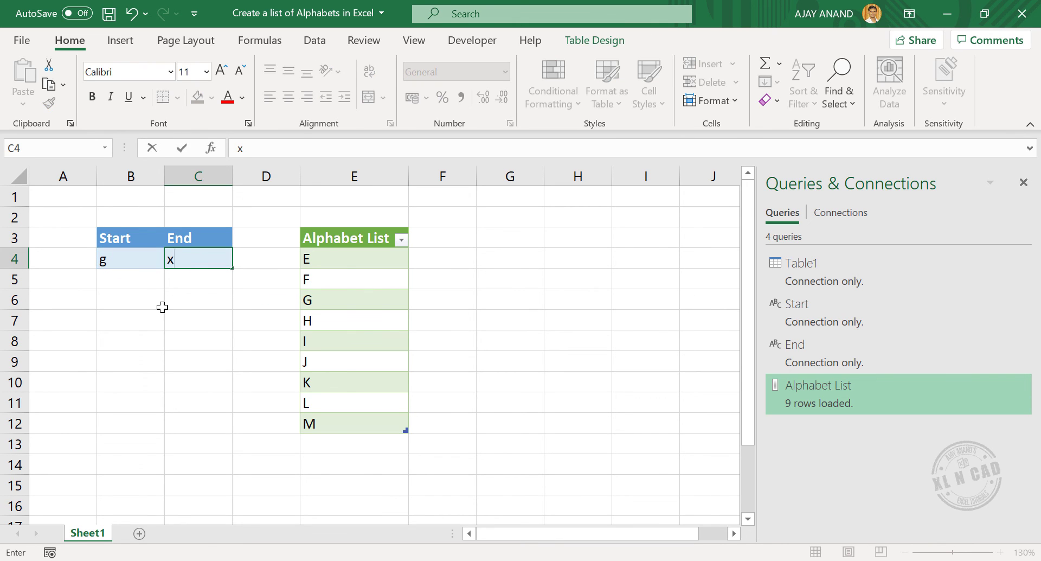
{"action": "key", "text": "Return"}
{"action": "left_click", "coordinate": [387, 299]}
{"action": "right_click", "coordinate": [388, 299]}
{"action": "left_click", "coordinate": [487, 163]}
{"action": "scroll", "coordinate": [349, 328], "scroll_direction": "down", "scroll_amount": 1}
{"action": "scroll", "coordinate": [349, 348], "scroll_direction": "down", "scroll_amount": 2}
{"action": "scroll", "coordinate": [350, 363], "scroll_direction": "up", "scroll_amount": 1}
{"action": "scroll", "coordinate": [350, 363], "scroll_direction": "up", "scroll_amount": 2}
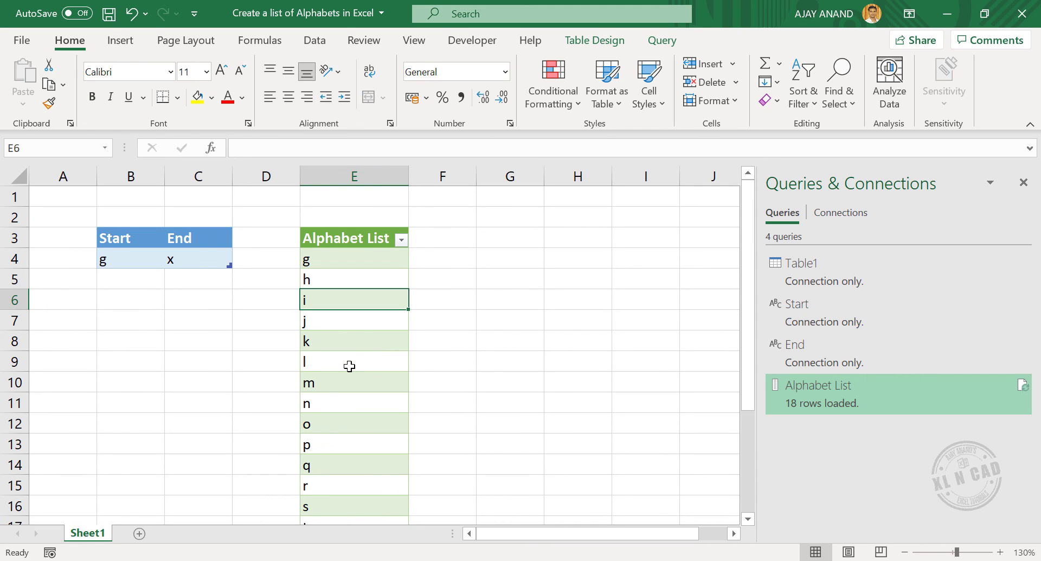
- Edit the Alphabet List query formula to {15..33}, returning 19 numbers from 15
{"action": "right_click", "coordinate": [363, 327]}
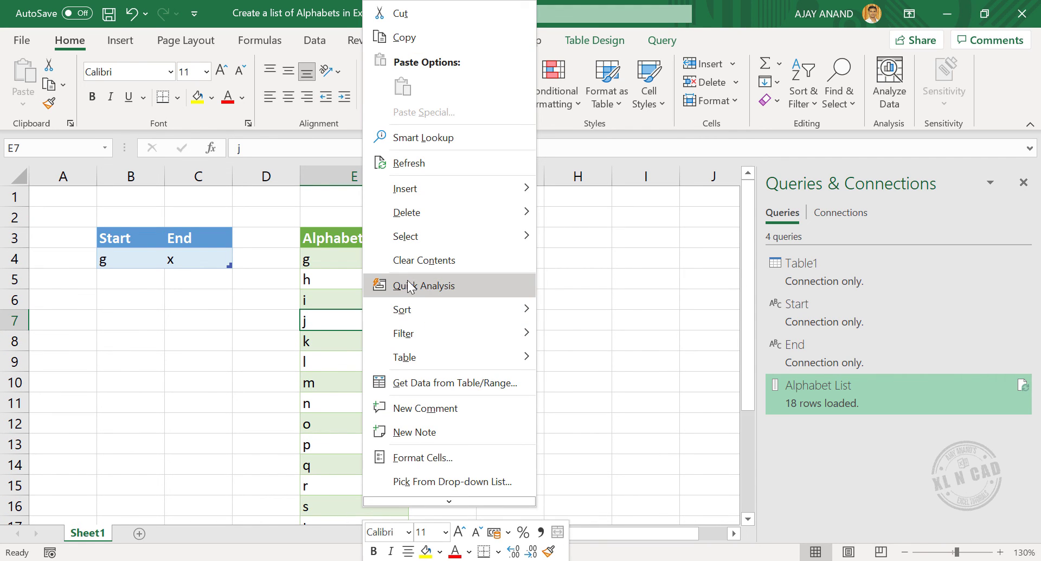
{"action": "mouse_move", "coordinate": [439, 357]}
{"action": "left_click", "coordinate": [575, 431]}
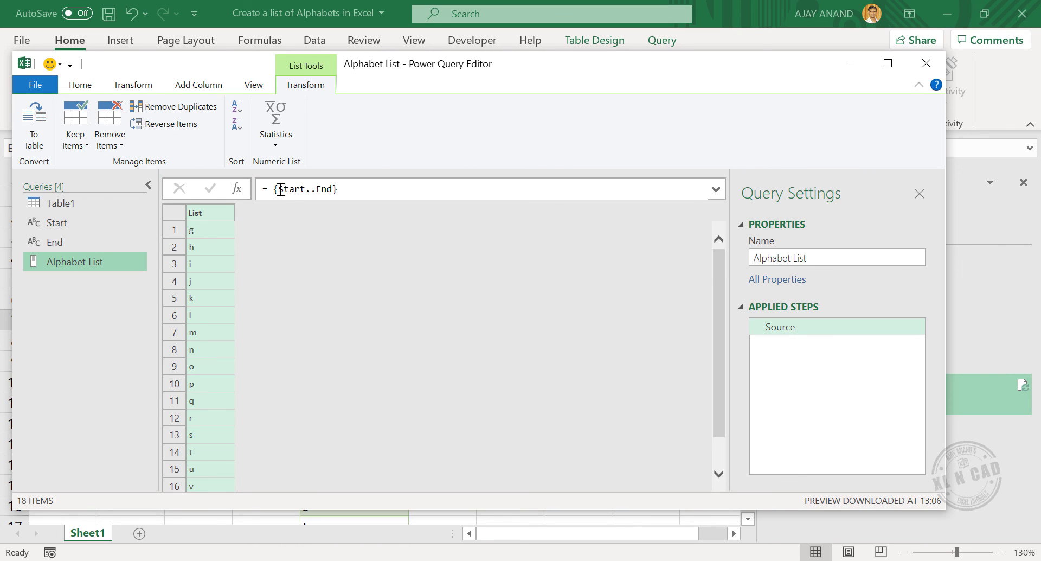
{"action": "left_click_drag", "start_coordinate": [278, 189], "coordinate": [302, 189]}
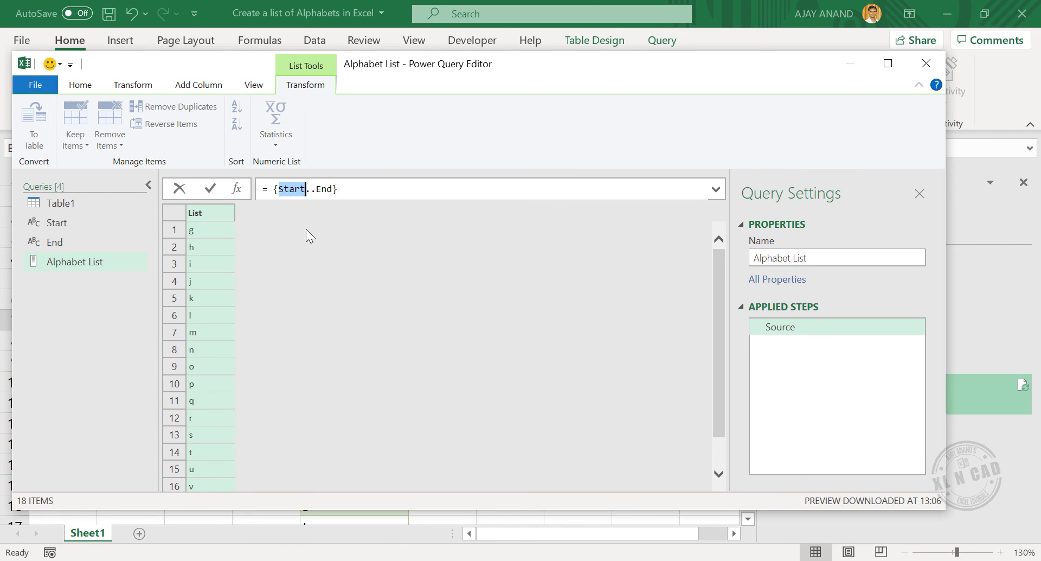
{"action": "type", "text": "15"}
{"action": "left_click_drag", "start_coordinate": [300, 189], "coordinate": [313, 189]}
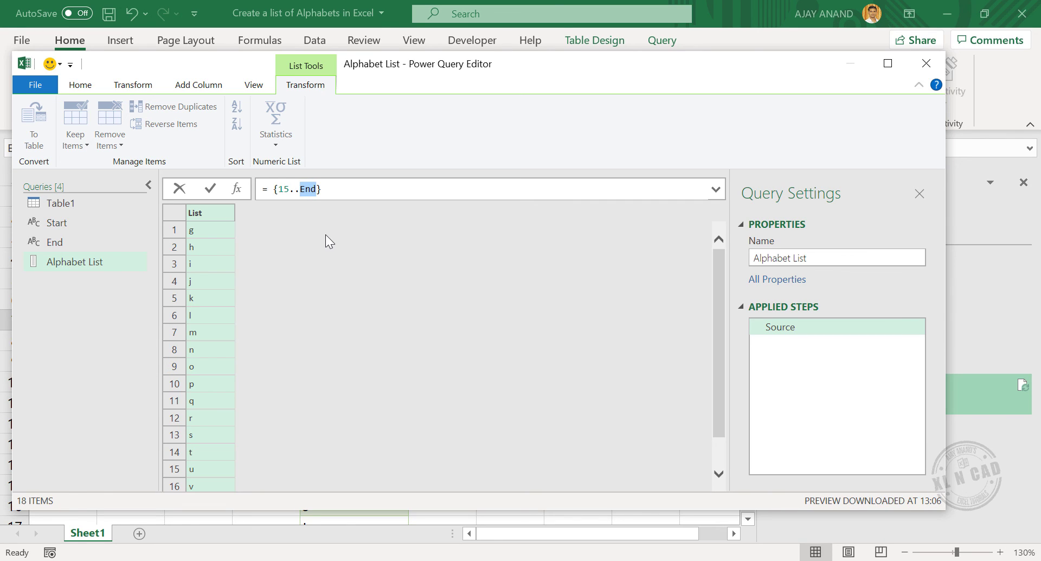
{"action": "type", "text": "33"}
{"action": "key", "text": "Return"}
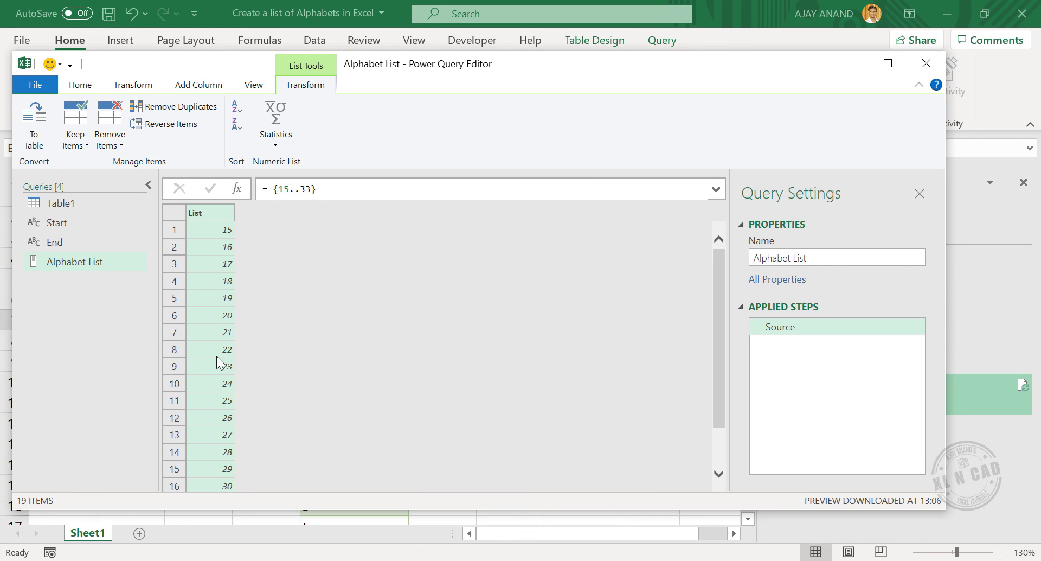
{"action": "scroll", "coordinate": [215, 383], "scroll_direction": "down", "scroll_amount": 3}
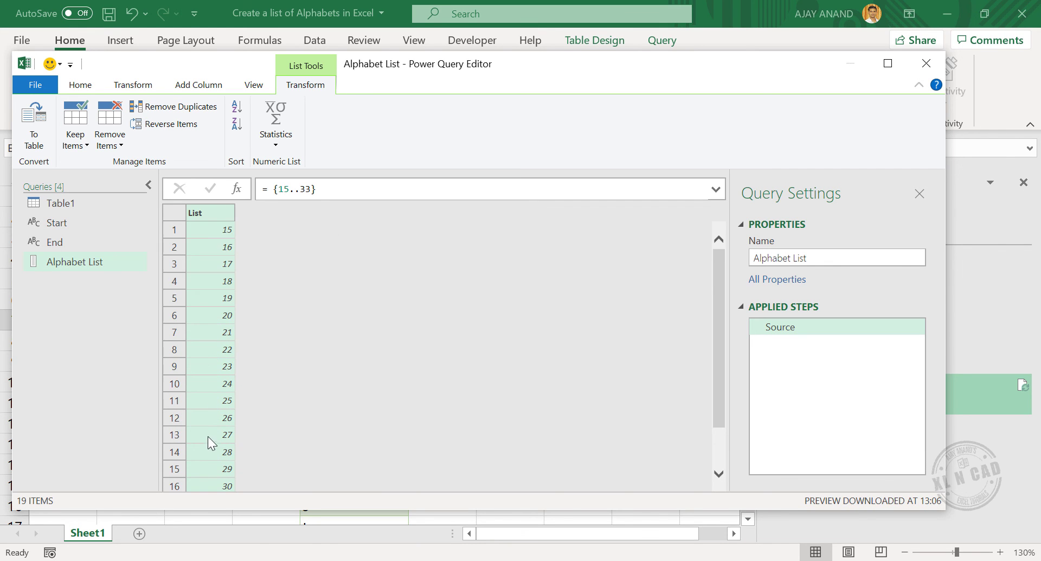